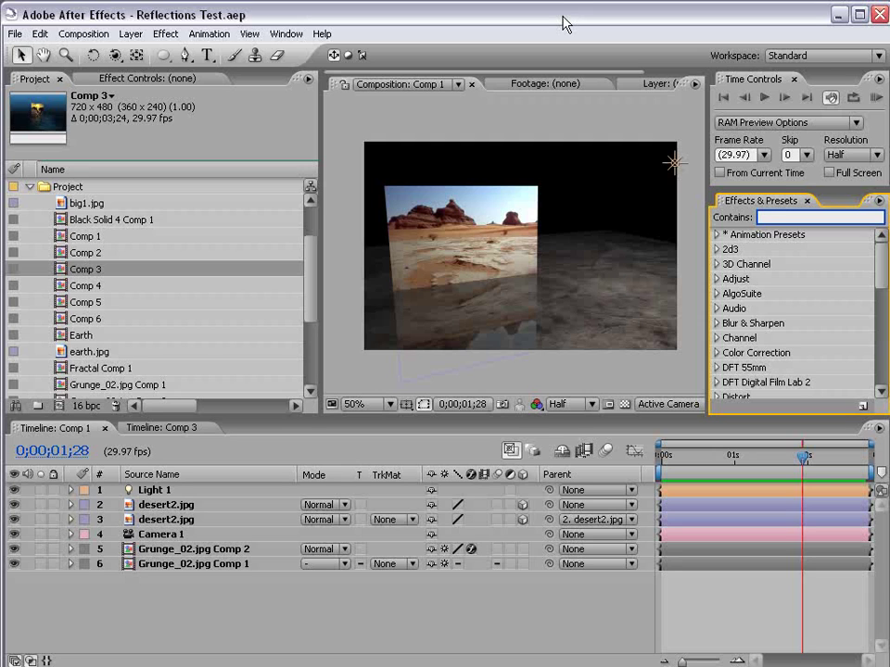
# - Play and stop the Comp 1 desert reflection preview, then switch to Comp 3
pyautogui.press('space')
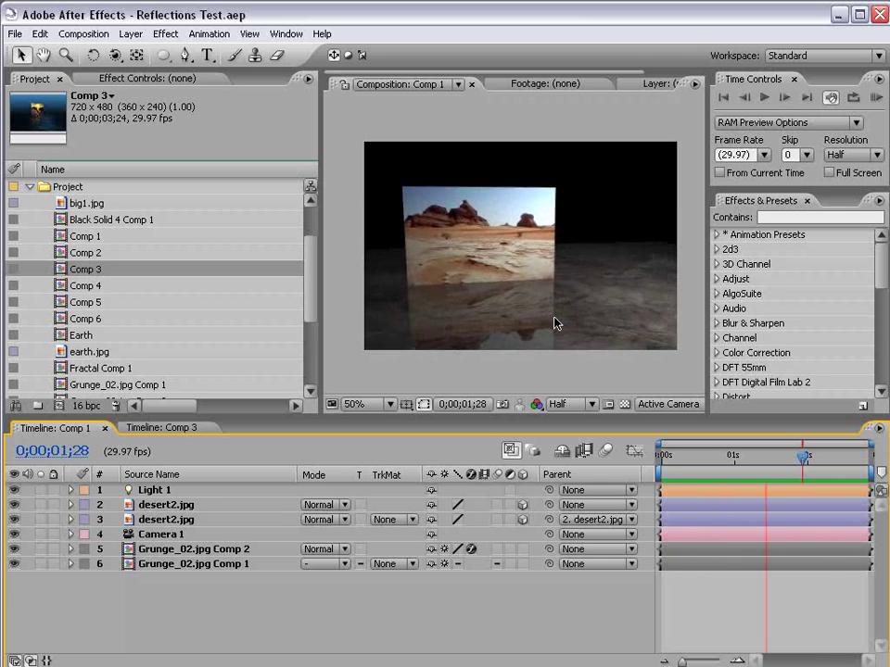
pyautogui.press('space')
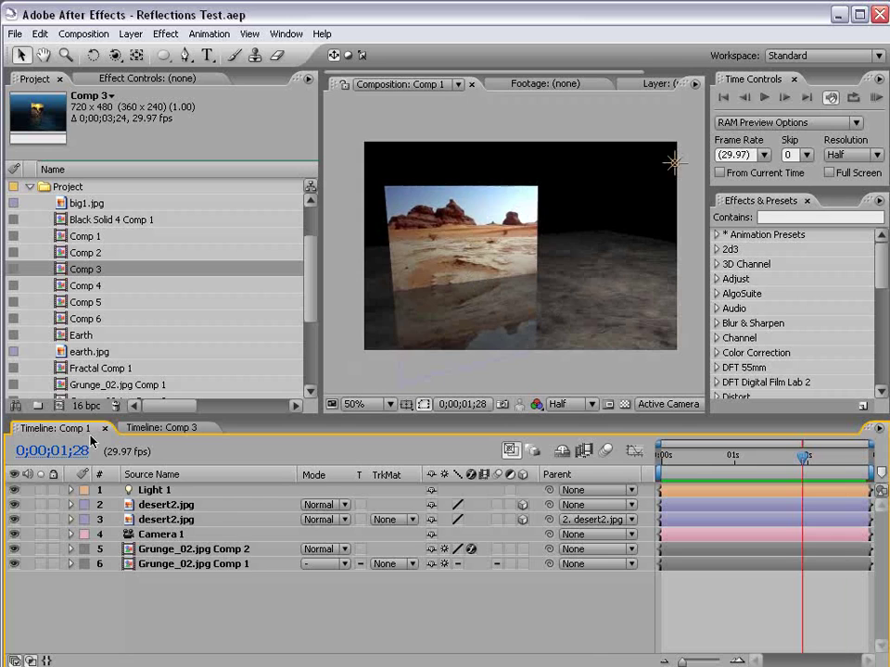
pyautogui.click(162, 428)
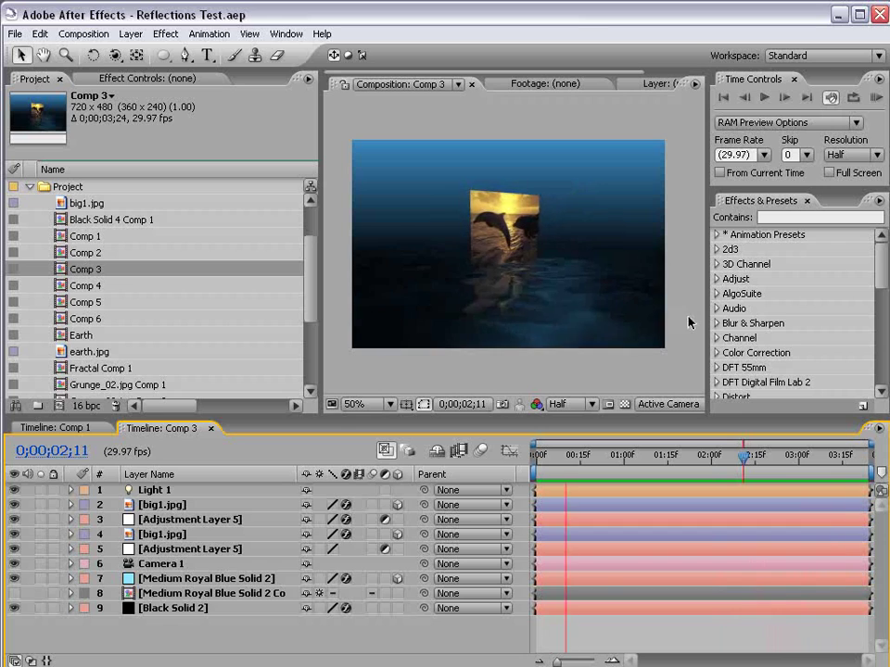
# - Scrub Comp 3 between 0;00;00;26 and 0;00;01;20 to watch the camera move, then start a new composition
pyautogui.moveTo(575, 456); pyautogui.dragTo(676, 461)
pyautogui.click(642, 461)
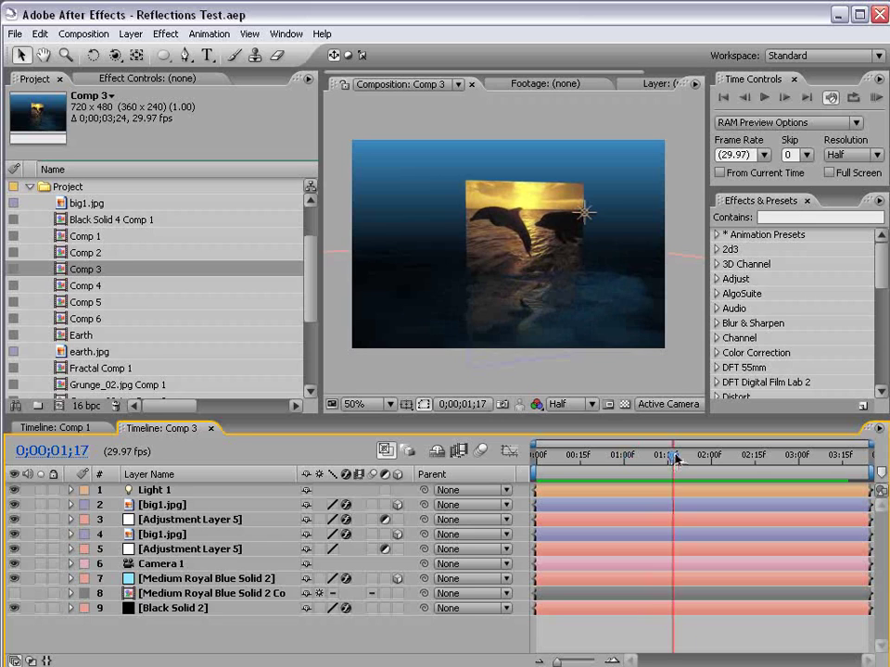
pyautogui.moveTo(675, 460); pyautogui.dragTo(614, 458)
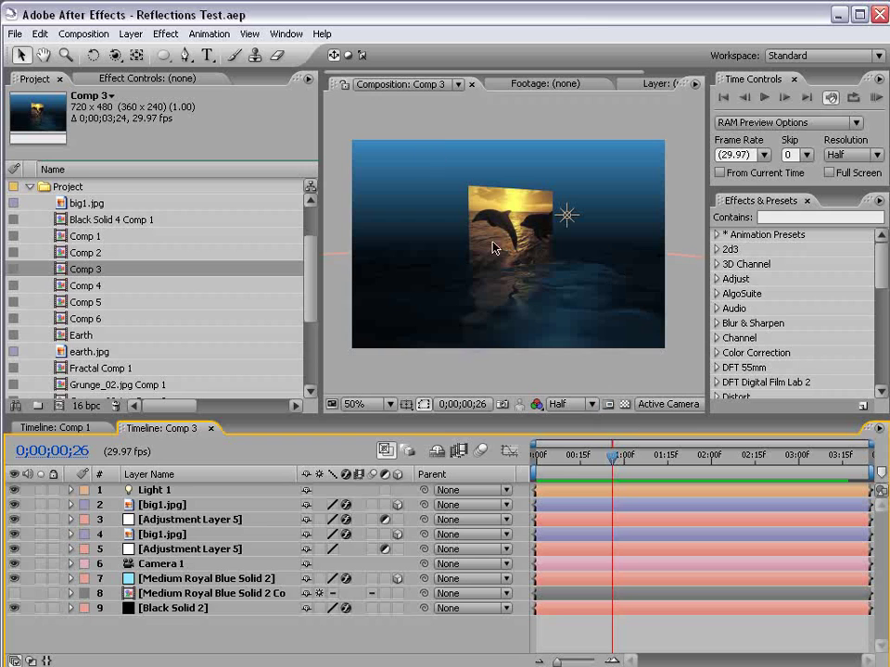
pyautogui.moveTo(578, 448); pyautogui.dragTo(681, 461)
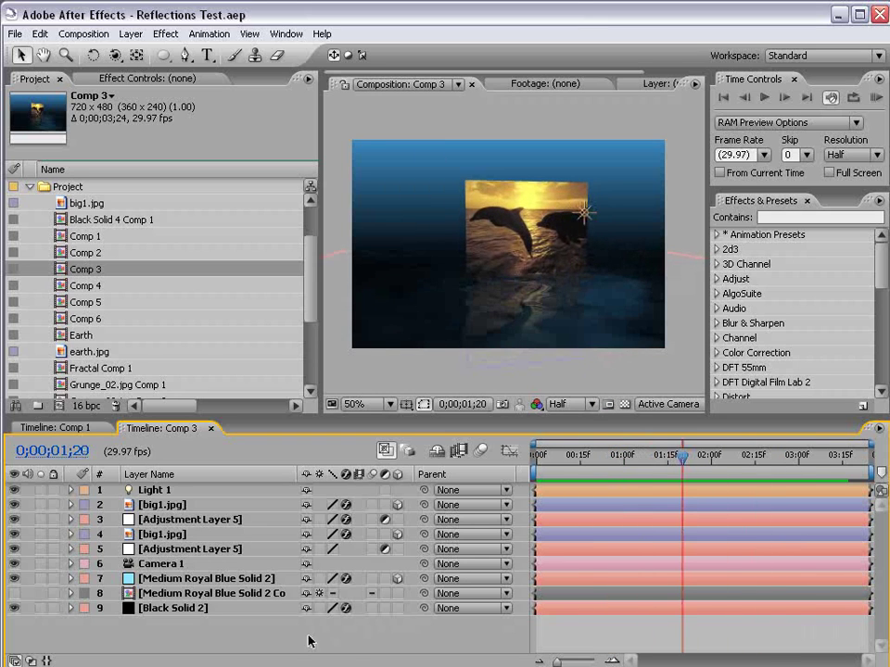
pyautogui.click(116, 35)
# - Create the 10-second Comp 8 with a 1200×1200 black solid, viewed at 25%
pyautogui.click(118, 53)
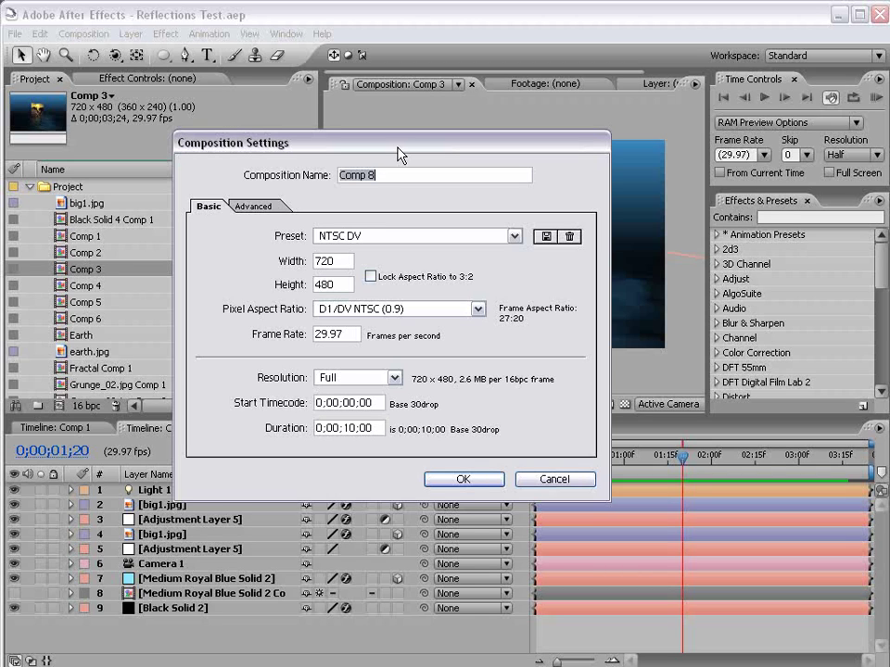
pyautogui.click(474, 481)
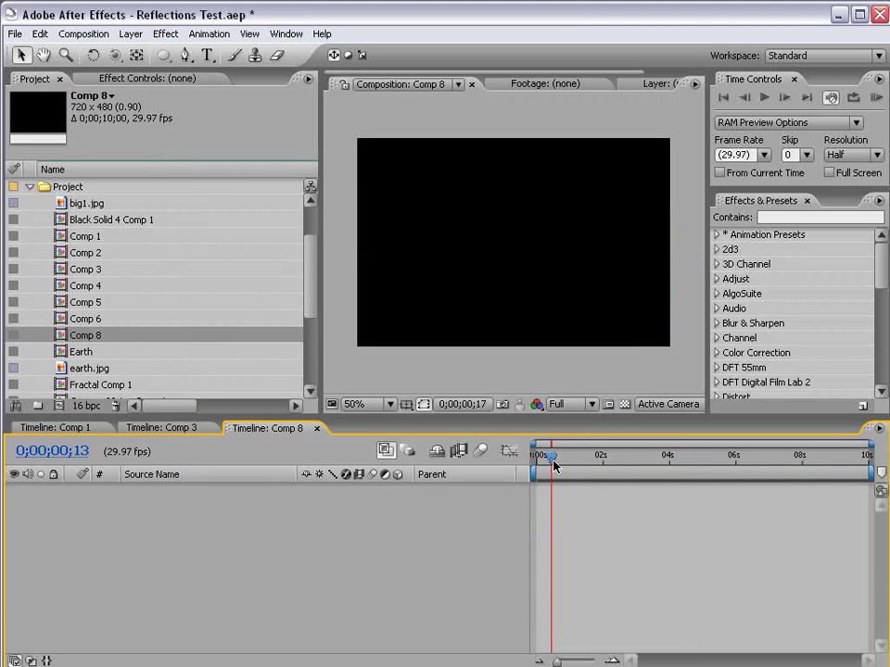
pyautogui.click(130, 34)
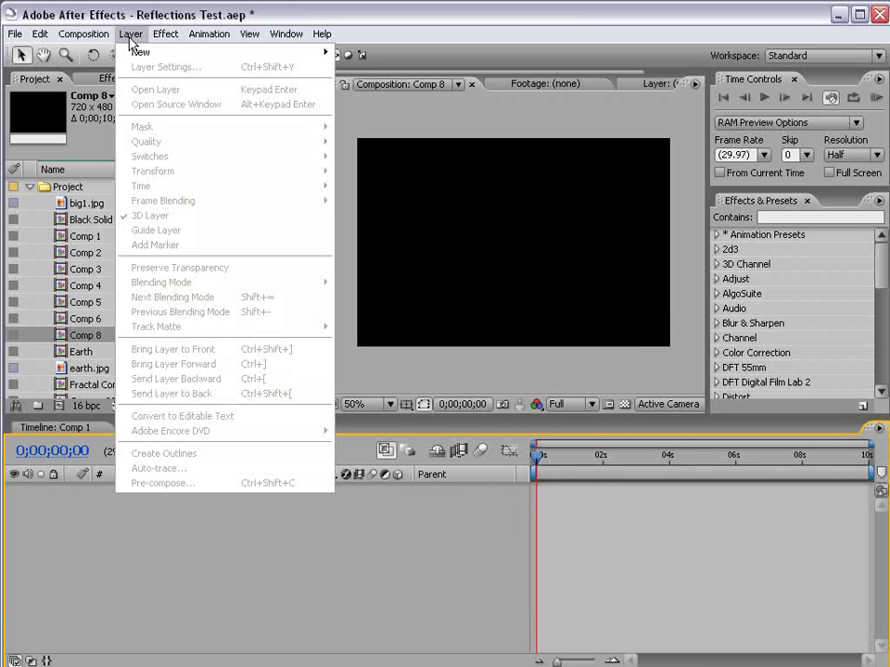
pyautogui.moveTo(141, 52)
pyautogui.click(389, 66)
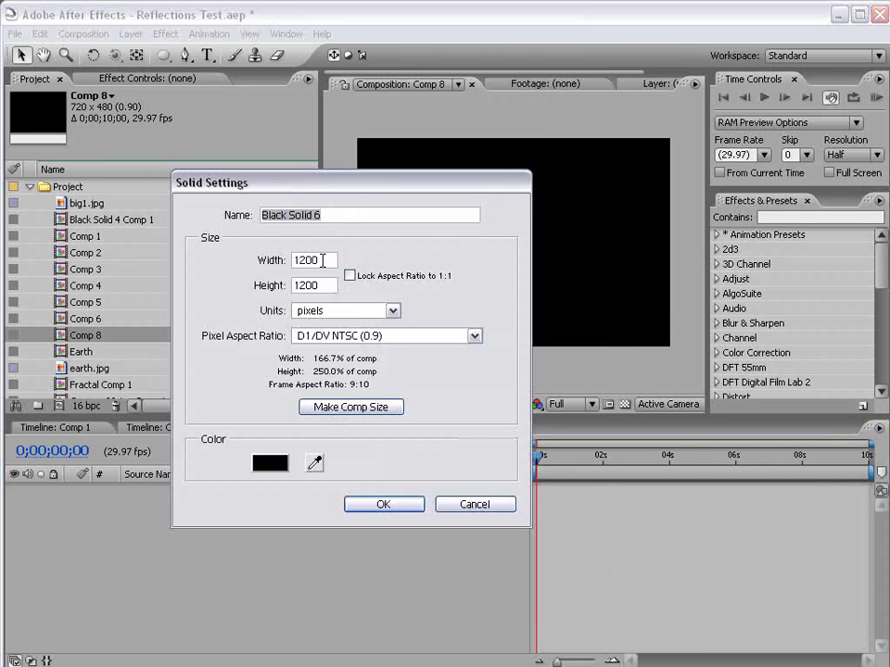
pyautogui.moveTo(315, 262); pyautogui.dragTo(328, 288)
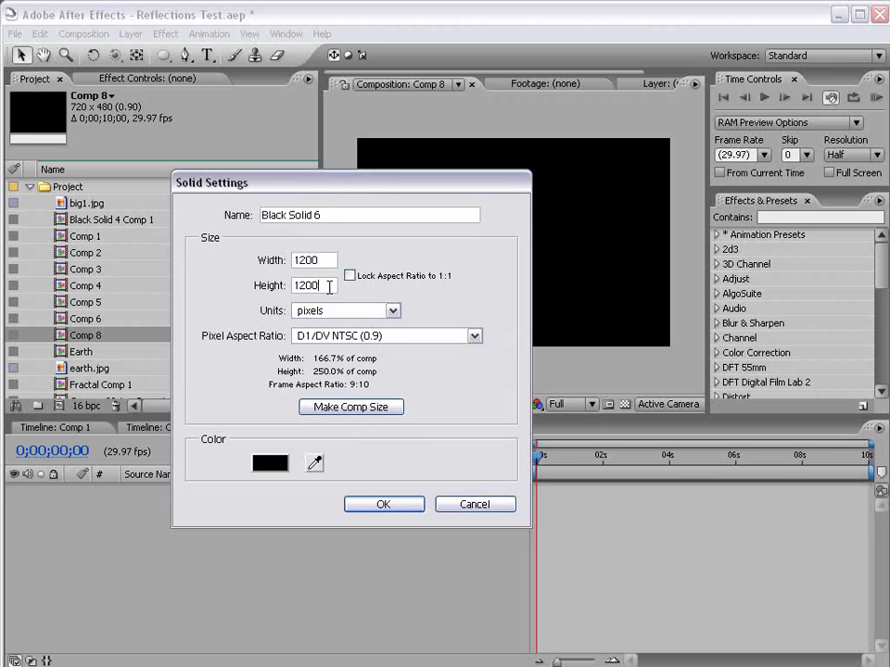
pyautogui.click(383, 504)
pyautogui.press(',')
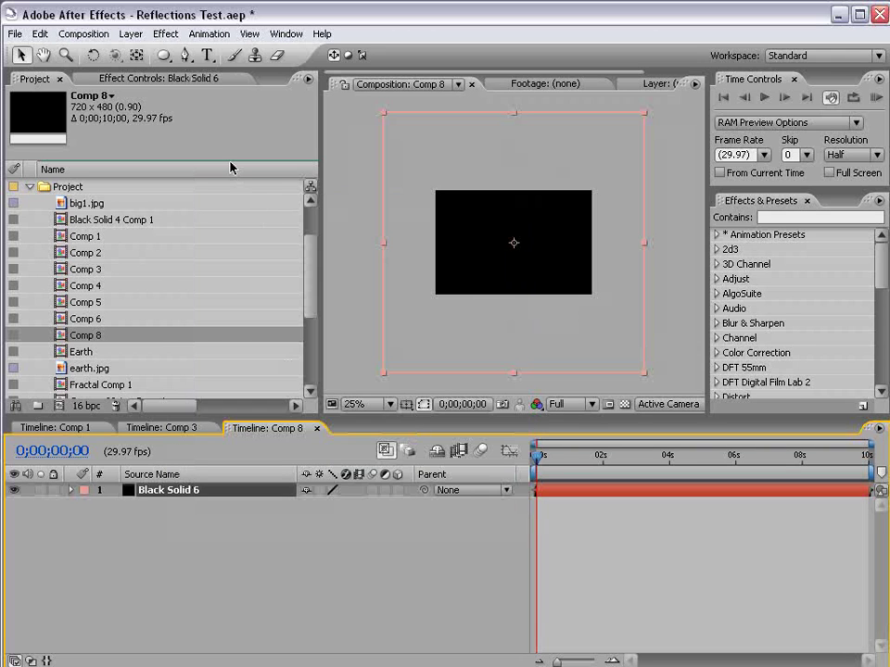
# - Apply Fractal Noise to Black Solid 6 and collapse its settings
pyautogui.click(174, 35)
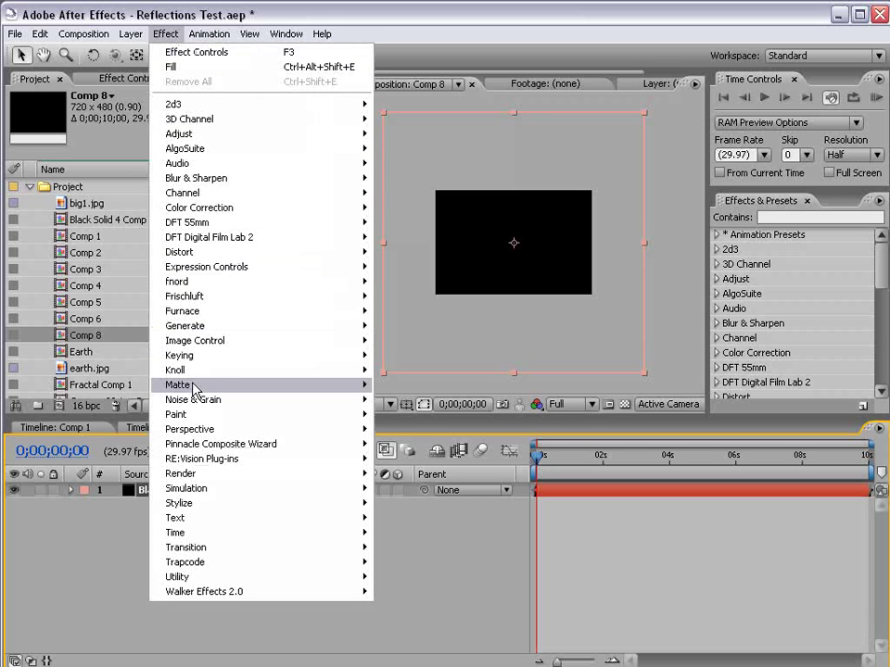
pyautogui.moveTo(194, 371)
pyautogui.moveTo(204, 399)
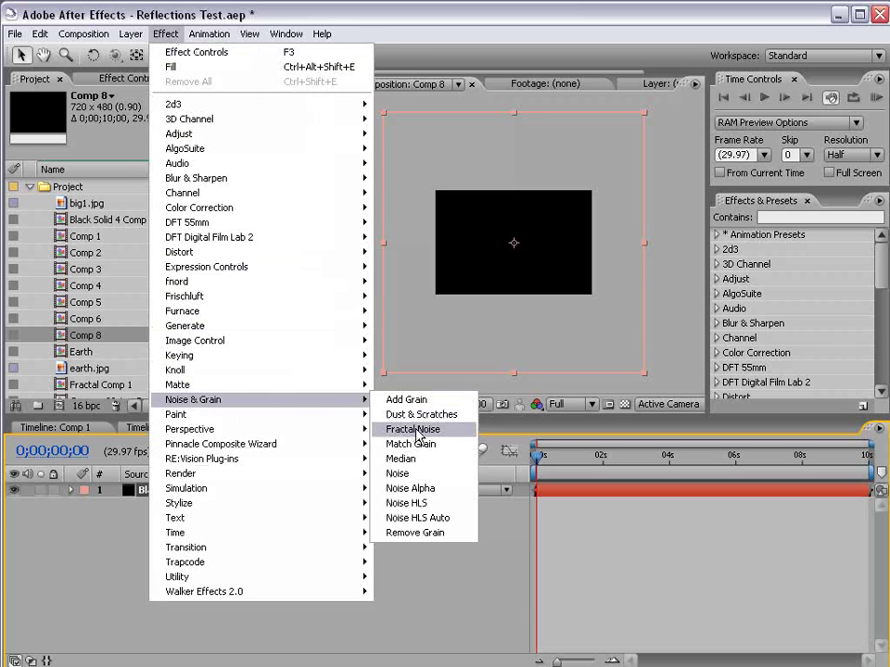
pyautogui.click(418, 430)
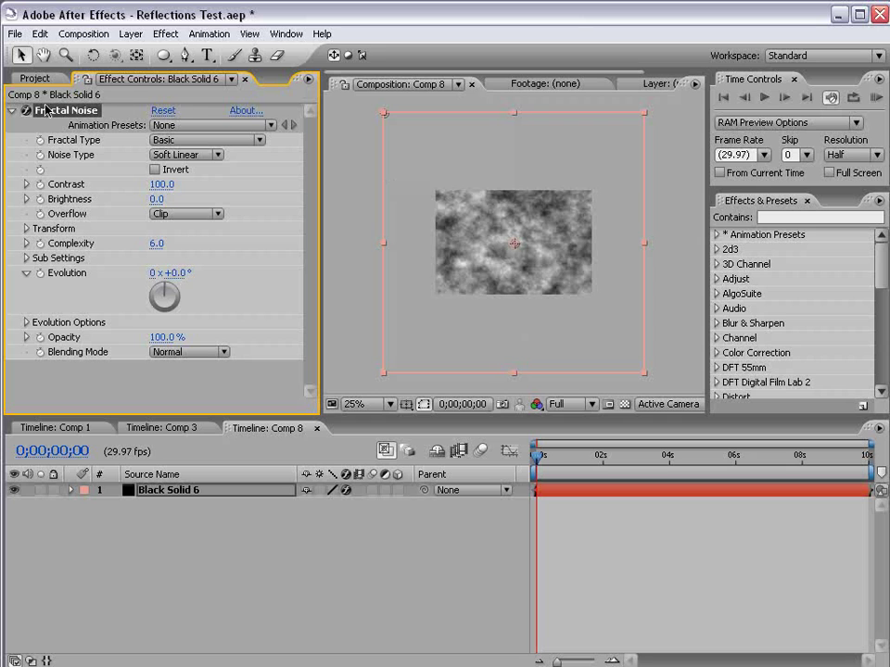
pyautogui.click(13, 115)
# - Add Fast Blur with Blurriness 25 and zoom the viewer back to 50%
pyautogui.click(166, 33)
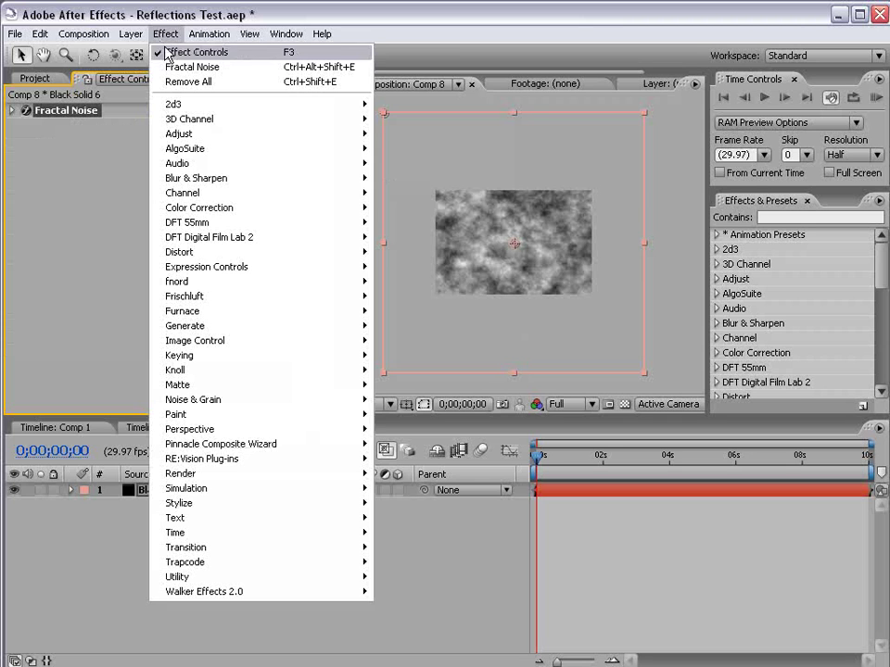
pyautogui.moveTo(194, 178)
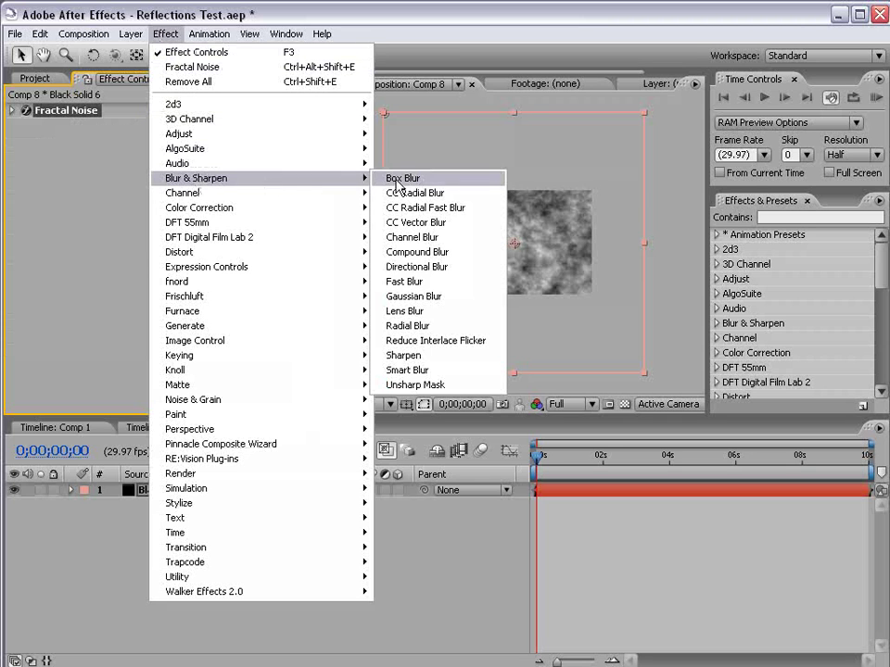
pyautogui.click(453, 283)
pyautogui.click(154, 155)
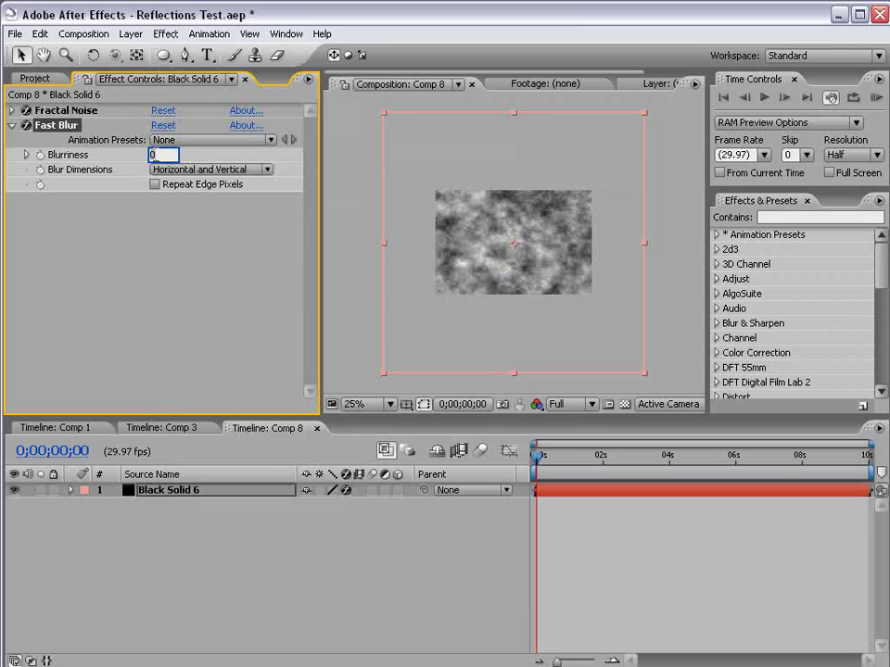
pyautogui.write('25')
pyautogui.press('Return')
pyautogui.press('.')
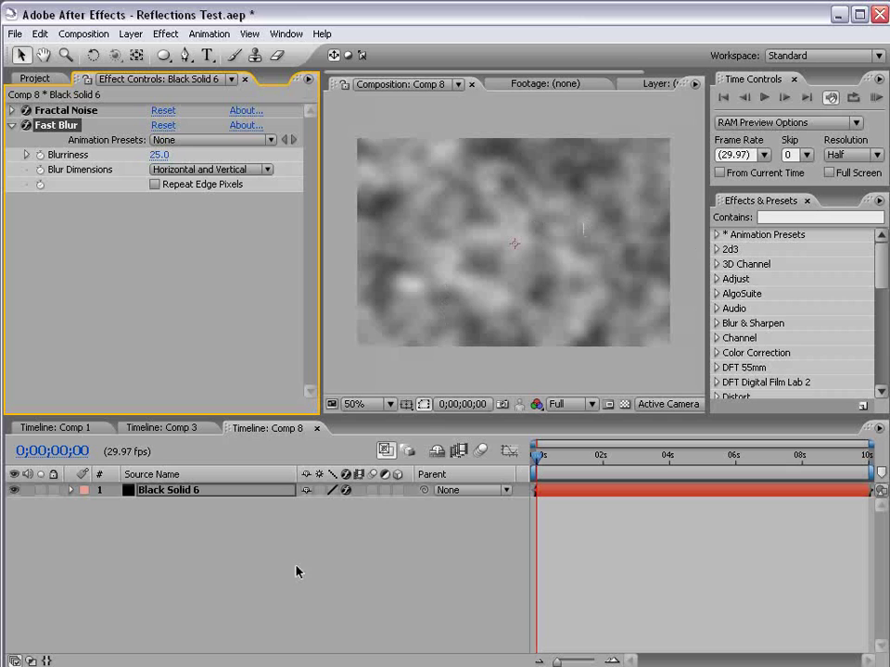
# - Make the noise solid 3D, rotate it flat and lower it as a floor
pyautogui.click(395, 490)
pyautogui.click(395, 491)
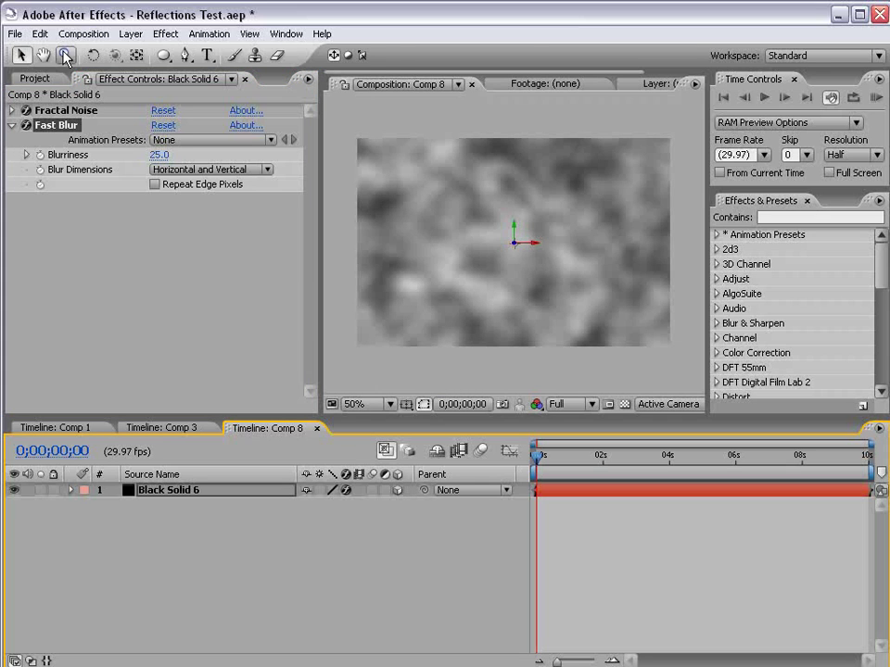
pyautogui.click(92, 54)
pyautogui.moveTo(526, 235); pyautogui.dragTo(526, 213)
pyautogui.press('v')
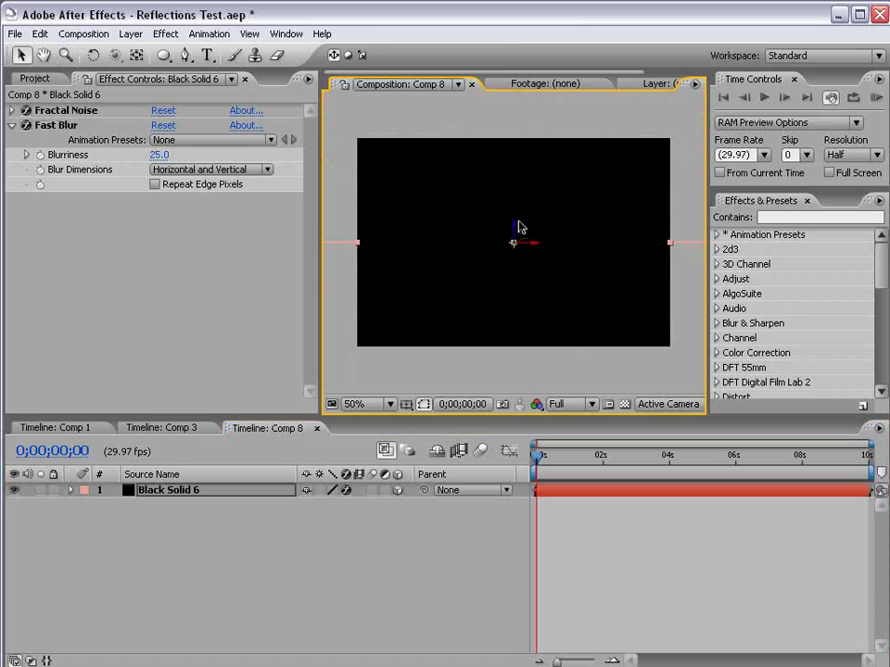
pyautogui.click(517, 229)
pyautogui.click(516, 243)
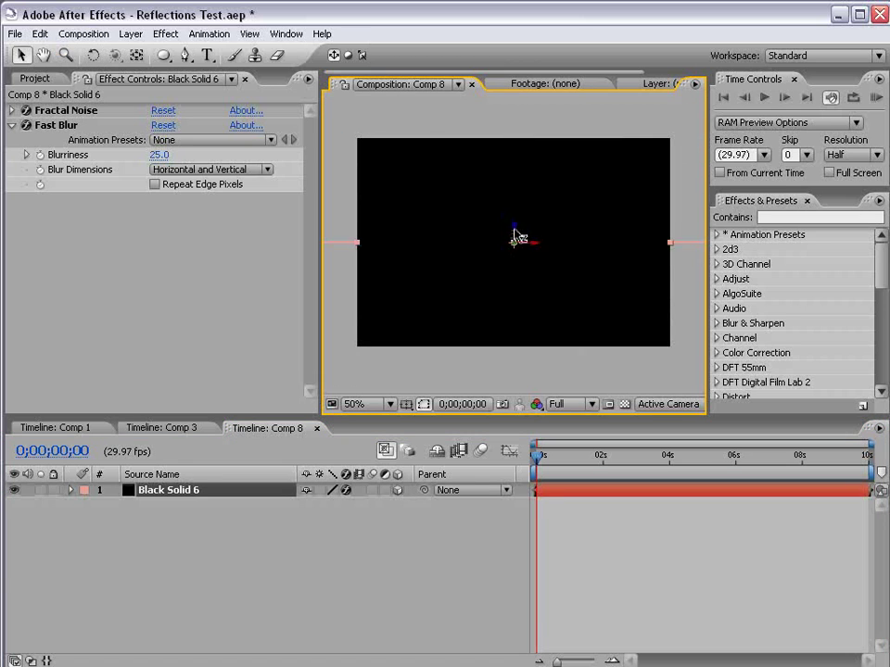
pyautogui.moveTo(514, 239); pyautogui.dragTo(515, 278)
pyautogui.click(560, 507)
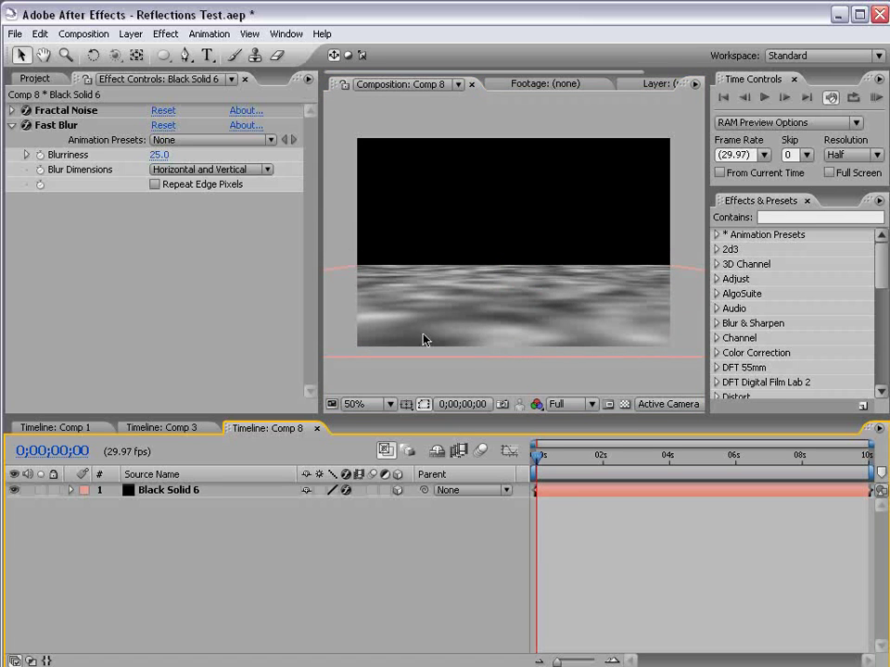
# - Add a new camera using the 35mm preset
pyautogui.click(130, 33)
pyautogui.moveTo(141, 53)
pyautogui.click(395, 94)
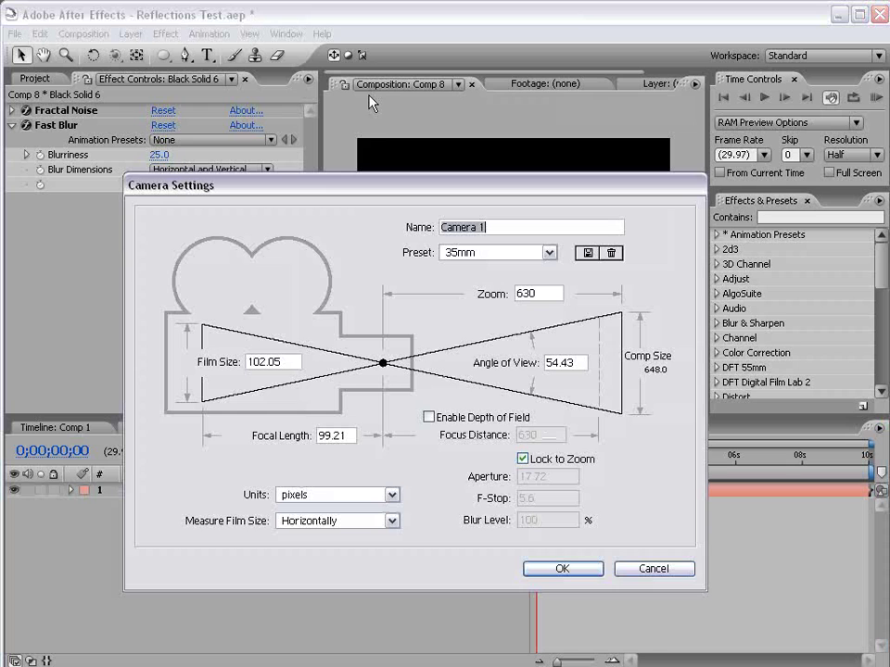
pyautogui.click(479, 252)
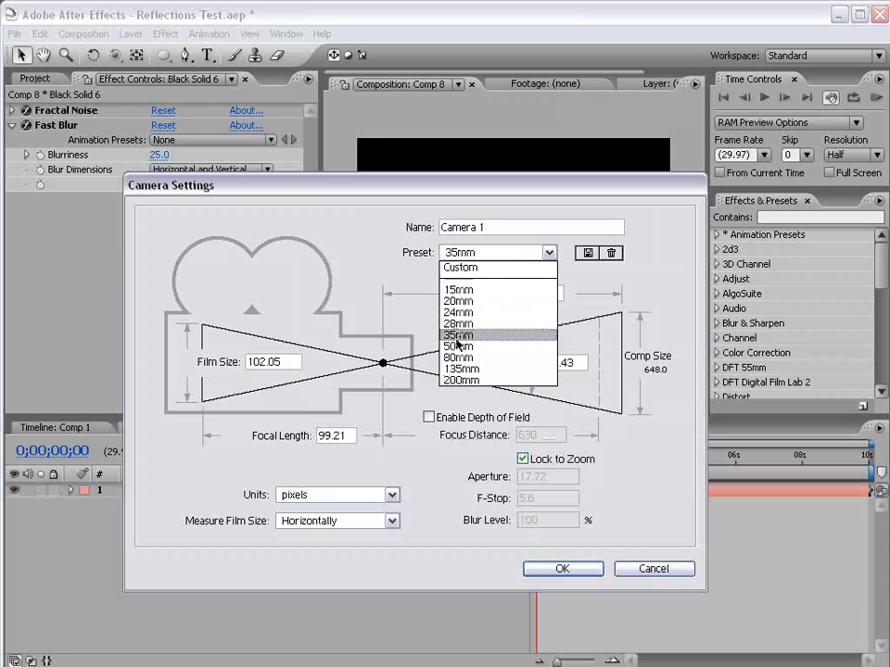
pyautogui.click(495, 340)
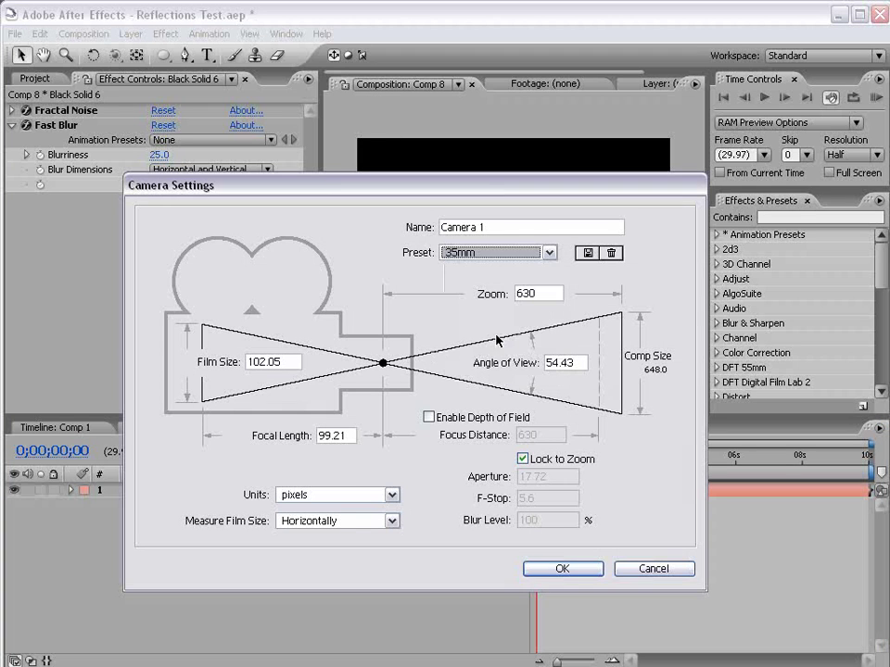
pyautogui.click(560, 569)
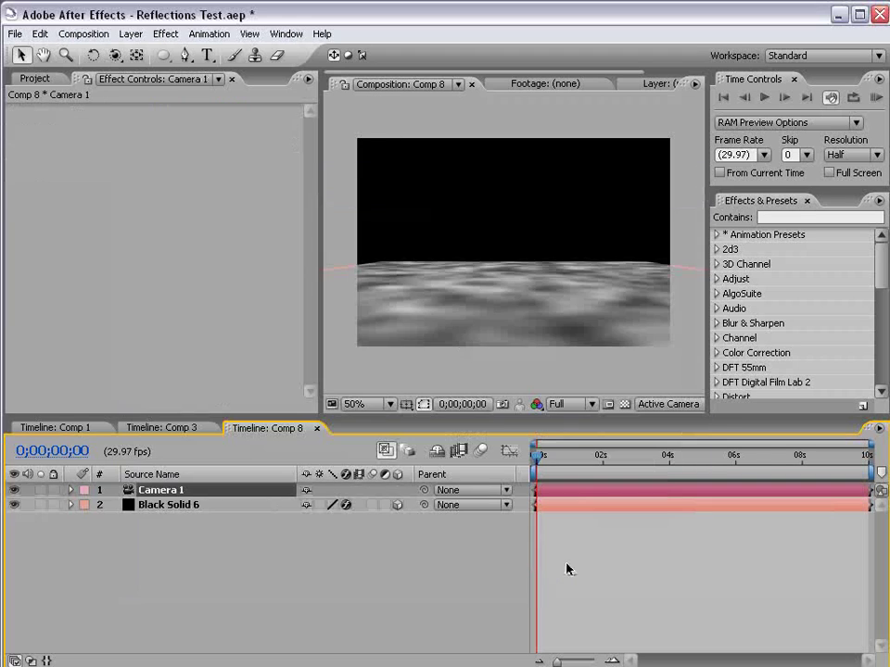
pyautogui.click(54, 80)
pyautogui.click(30, 186)
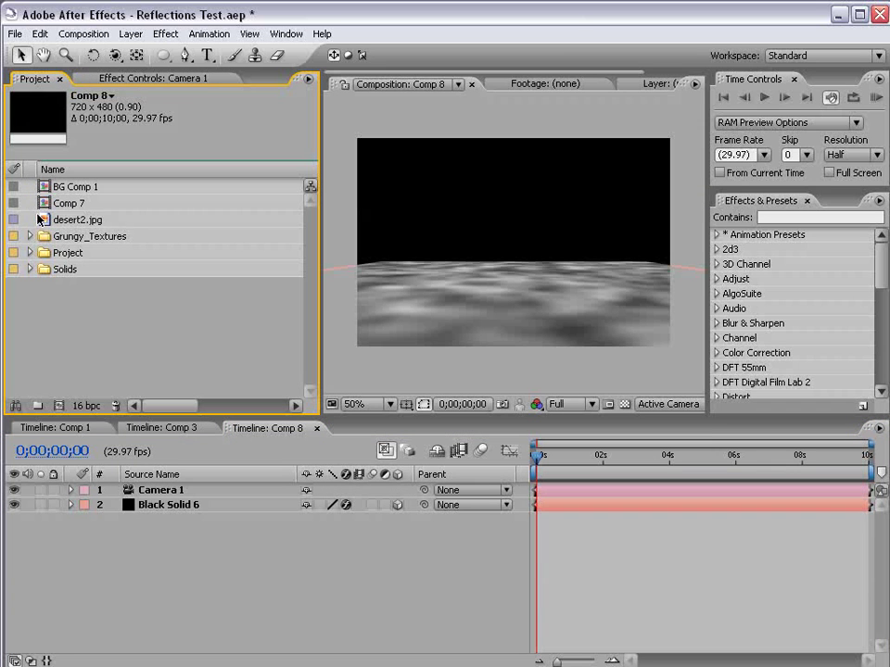
pyautogui.click(48, 223)
pyautogui.moveTo(43, 222); pyautogui.dragTo(513, 244)
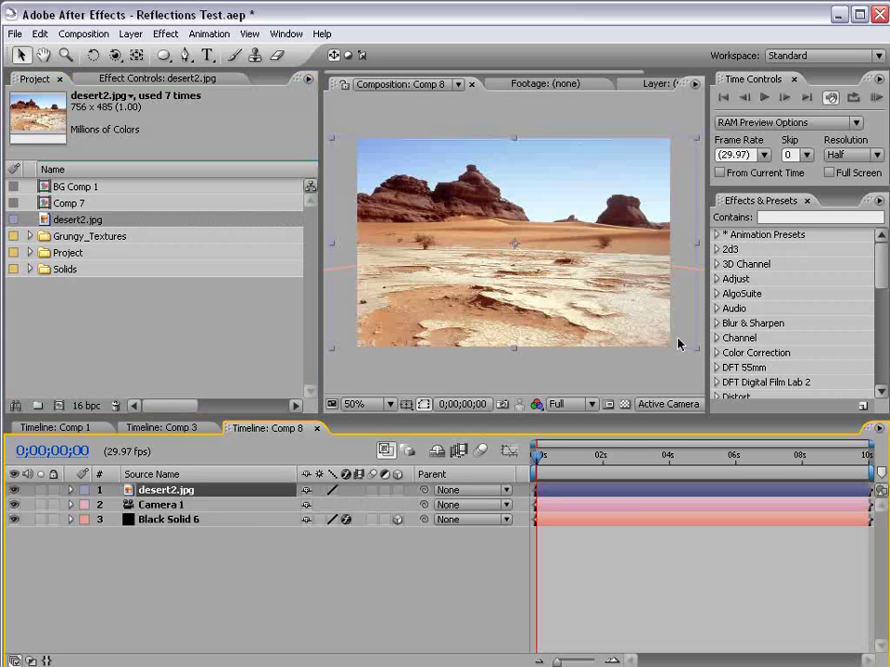
pyautogui.click(397, 489)
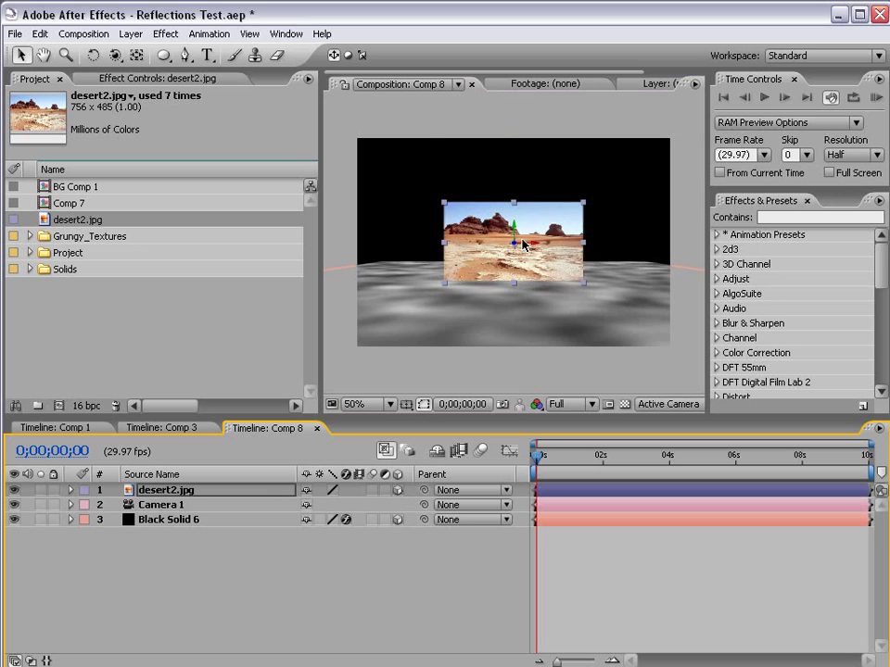
pyautogui.moveTo(513, 234); pyautogui.dragTo(516, 231)
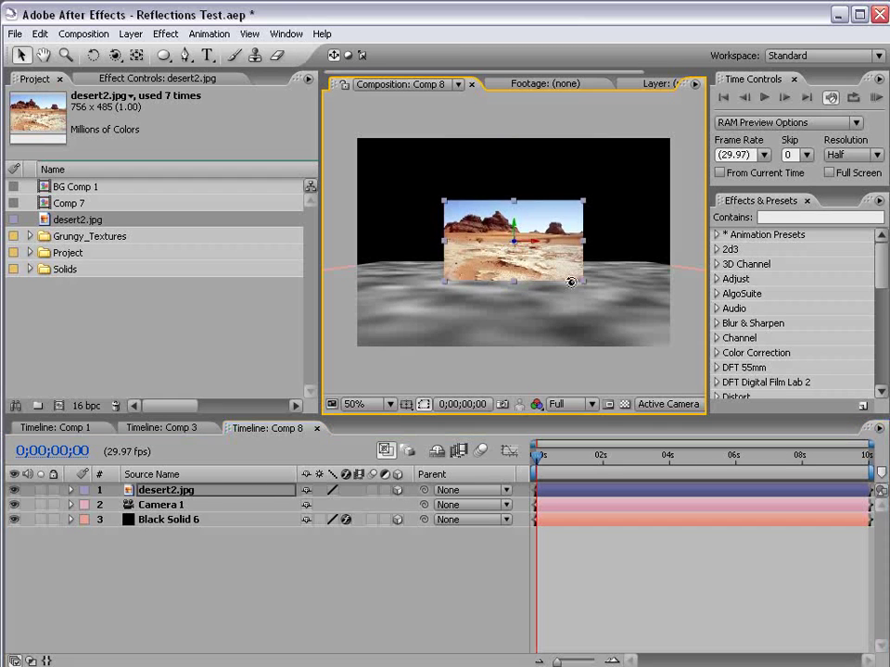
pyautogui.press('c')
pyautogui.moveTo(571, 281); pyautogui.dragTo(500, 272)
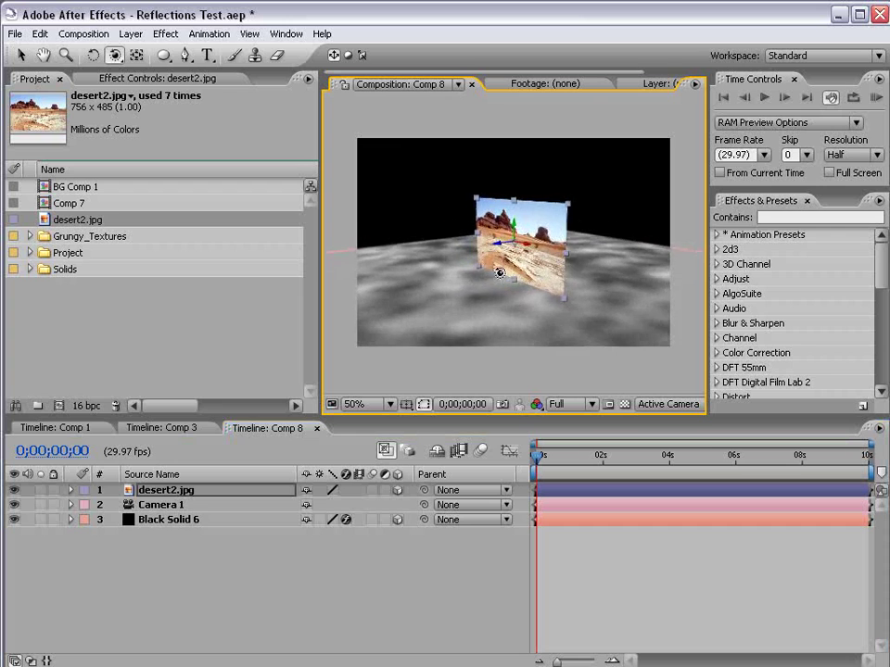
pyautogui.hotkey('ctrl', 'z')
pyautogui.press('v')
# - Rename Black Solid 6 to BG and hide it
pyautogui.click(156, 520)
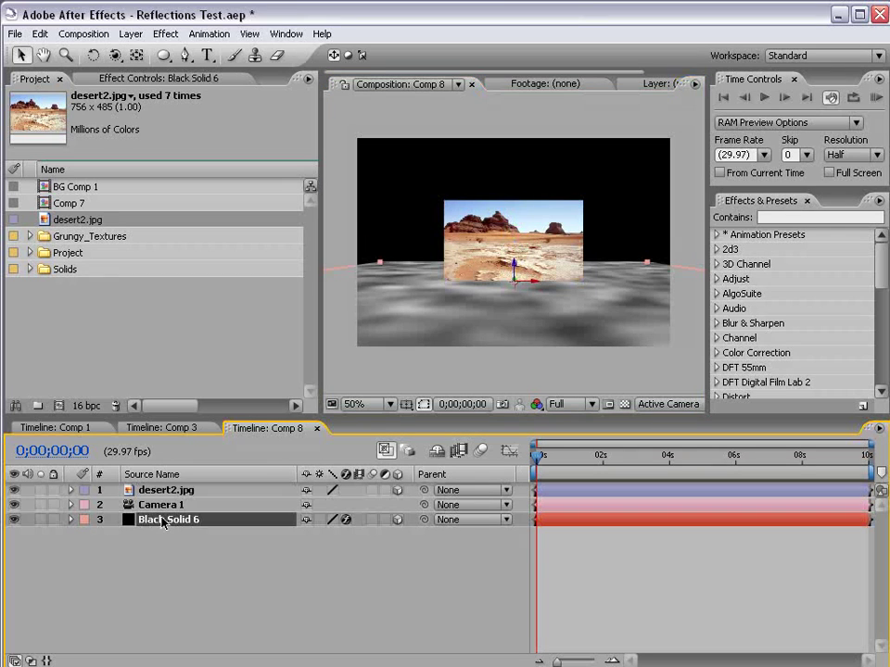
pyautogui.press('Return')
pyautogui.write('BG')
pyautogui.press('Return')
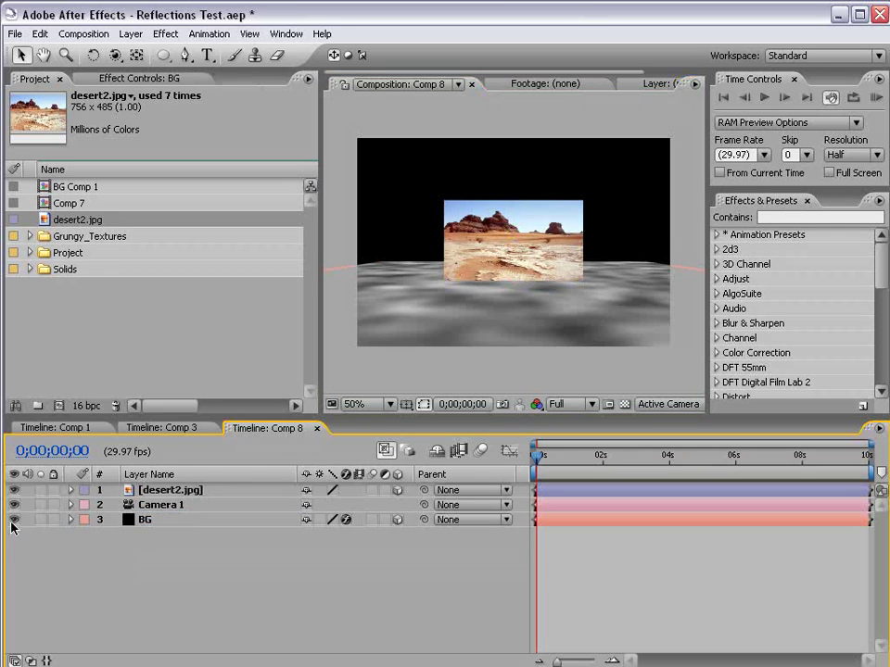
pyautogui.click(13, 520)
# - Duplicate desert2.jpg, flip the copy around X and move it below the original
pyautogui.click(456, 275)
pyautogui.hotkey('ctrl', 'd')
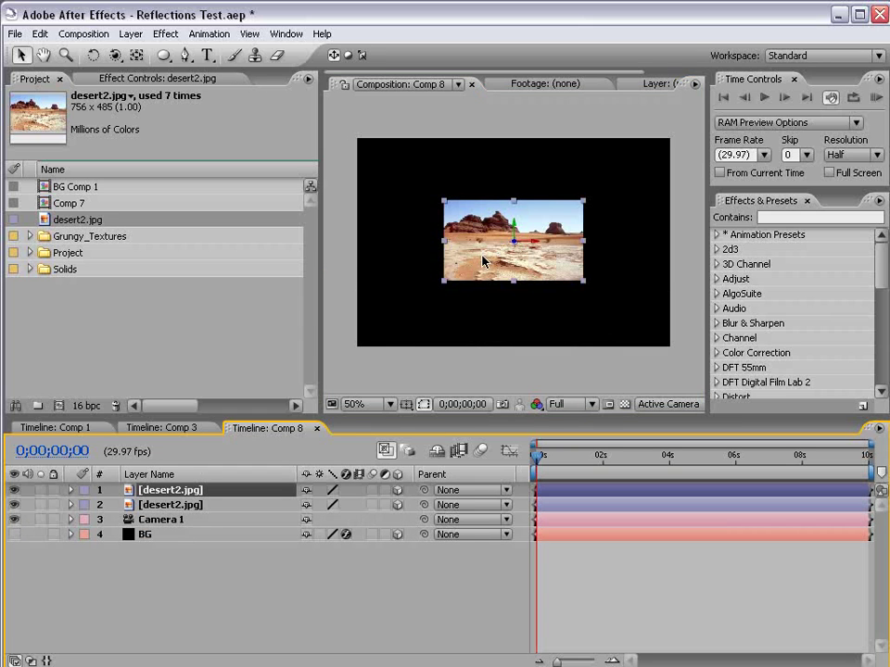
pyautogui.press('w')
pyautogui.moveTo(513, 238); pyautogui.dragTo(523, 319)
pyautogui.press('v')
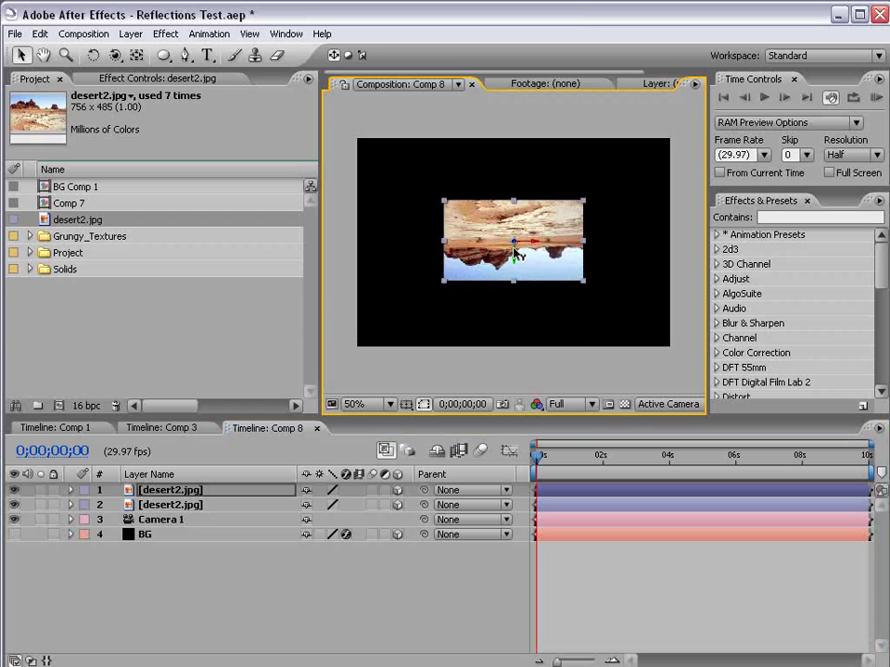
pyautogui.moveTo(512, 252); pyautogui.dragTo(513, 337)
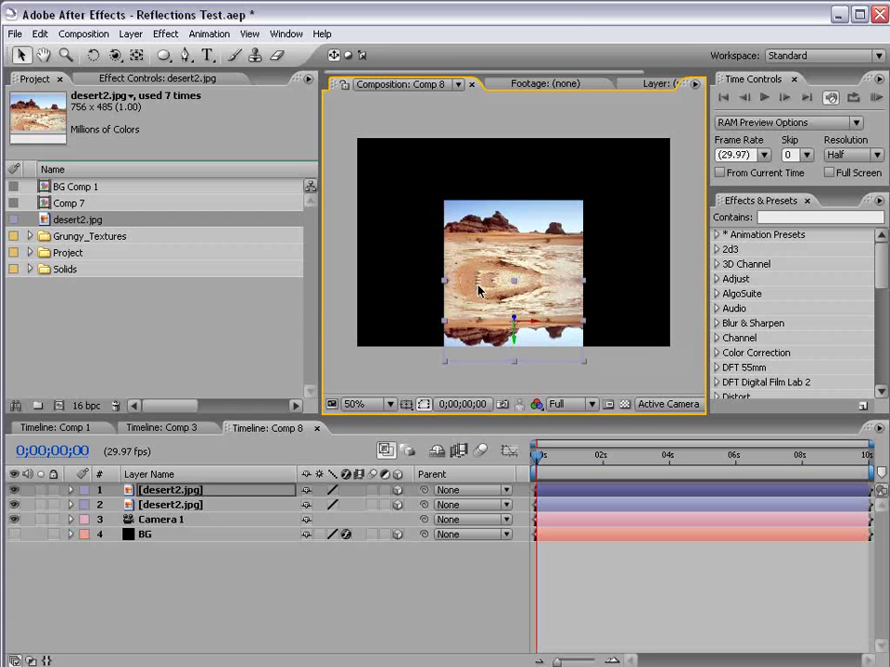
# - Rename the top desert layer Source Image and the copy Reflection
pyautogui.click(151, 505)
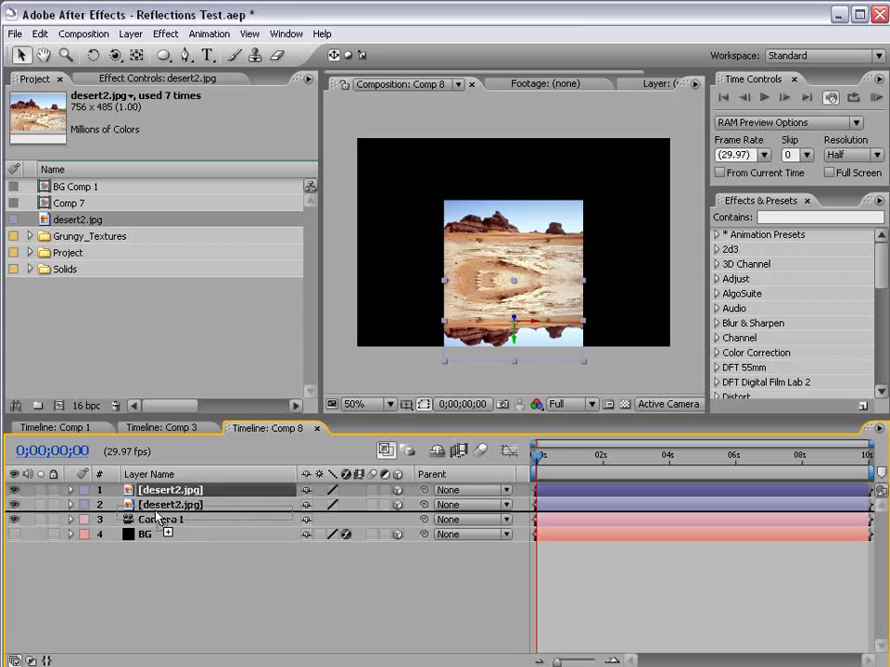
pyautogui.click(162, 492)
pyautogui.press('Return')
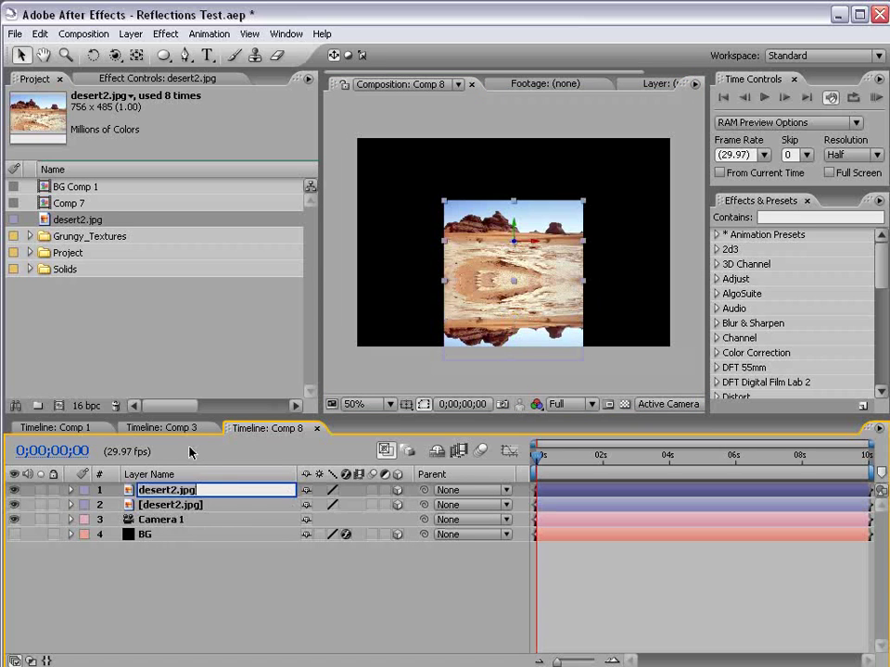
pyautogui.write('Source Image')
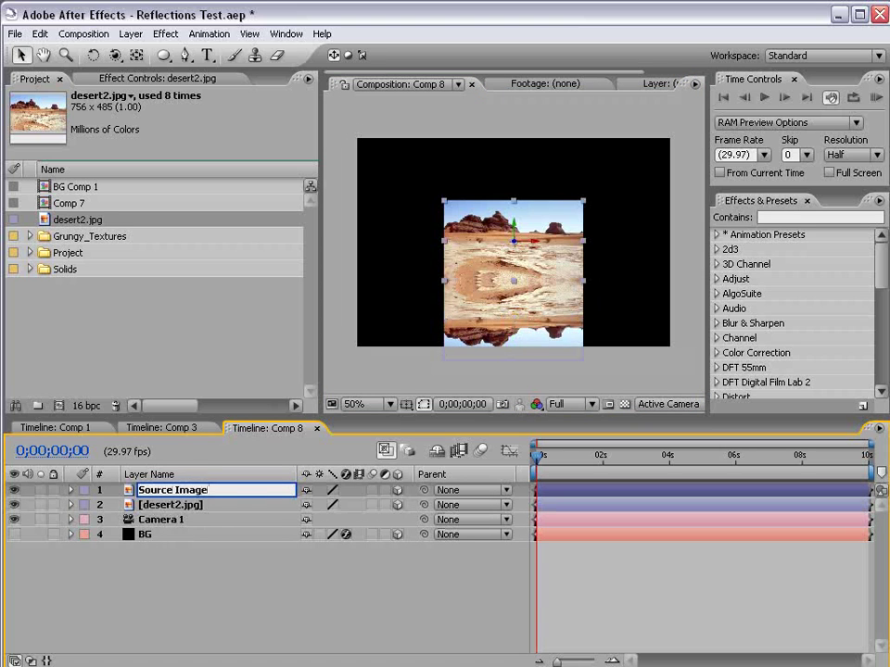
pyautogui.click(190, 507)
pyautogui.press('Return')
pyautogui.write('Reflection')
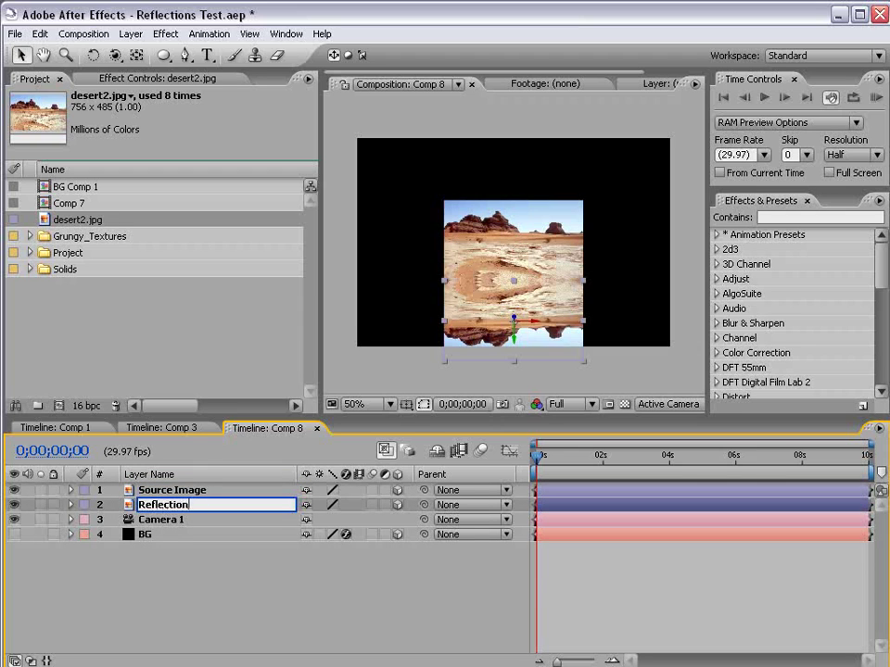
pyautogui.press('Return')
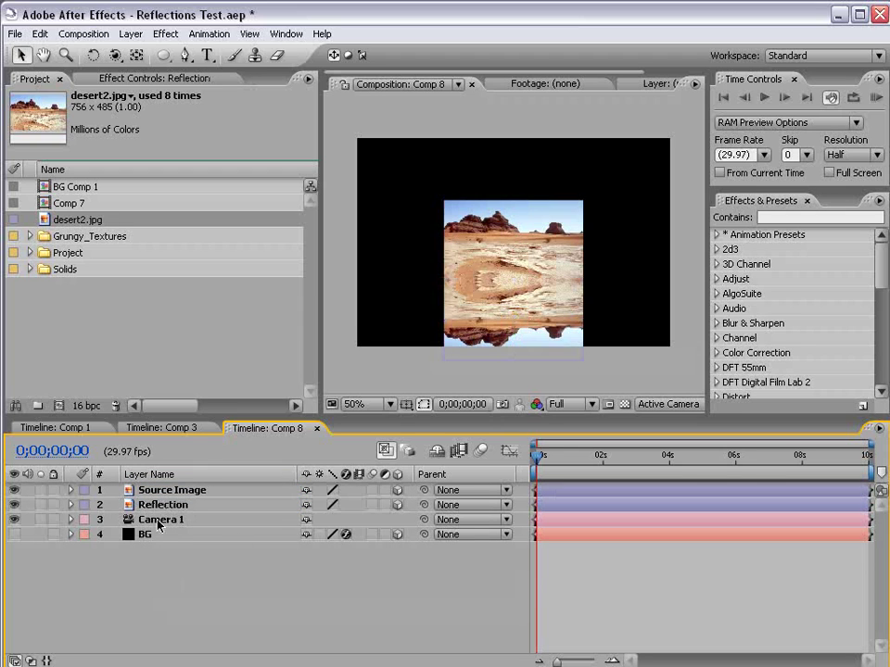
# - Parent Reflection to Source Image and nudge Source Image slightly left
pyautogui.moveTo(424, 507); pyautogui.dragTo(185, 491)
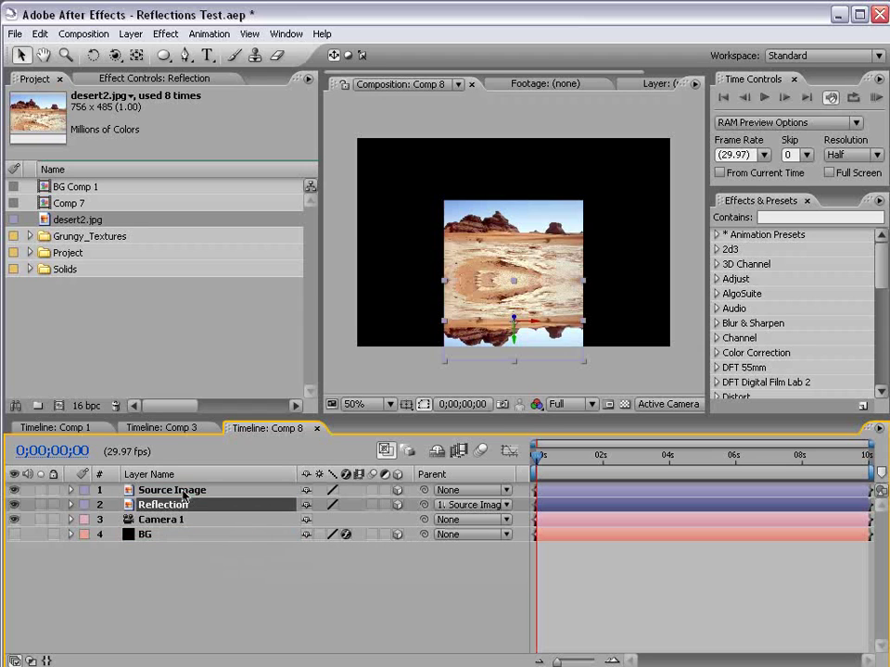
pyautogui.click(207, 492)
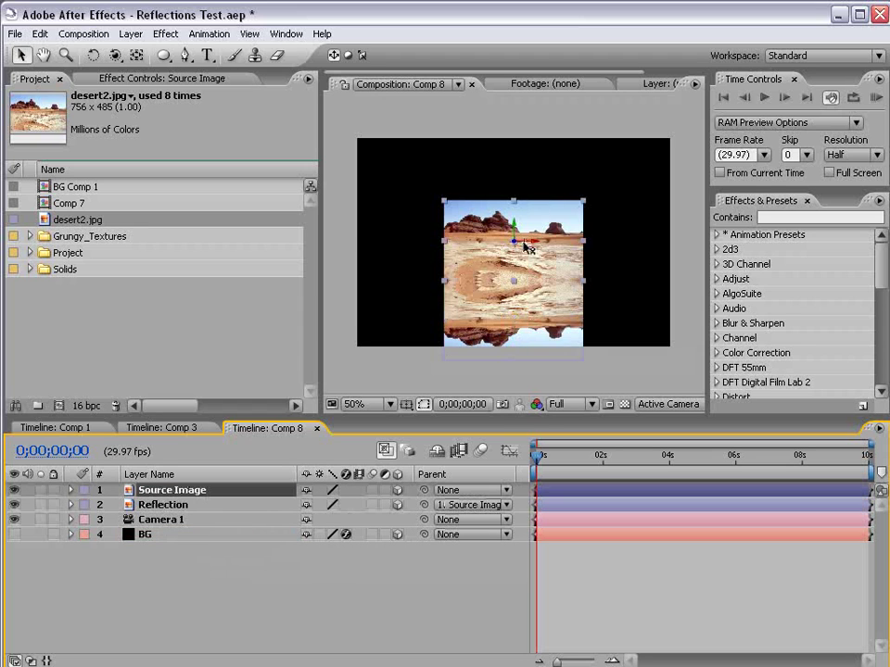
pyautogui.moveTo(529, 243)
pyautogui.mouseDown()
pyautogui.moveTo(562, 242)
pyautogui.moveTo(505, 245)
pyautogui.moveTo(526, 245)
pyautogui.mouseUp()
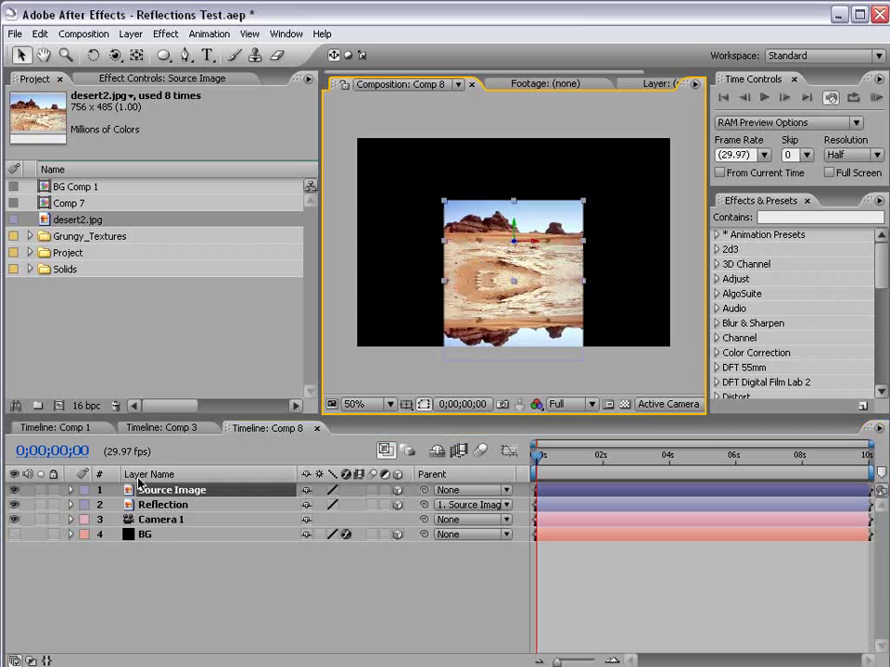
# - Show the BG floor again and add an adjustment layer below Reflection
pyautogui.click(14, 535)
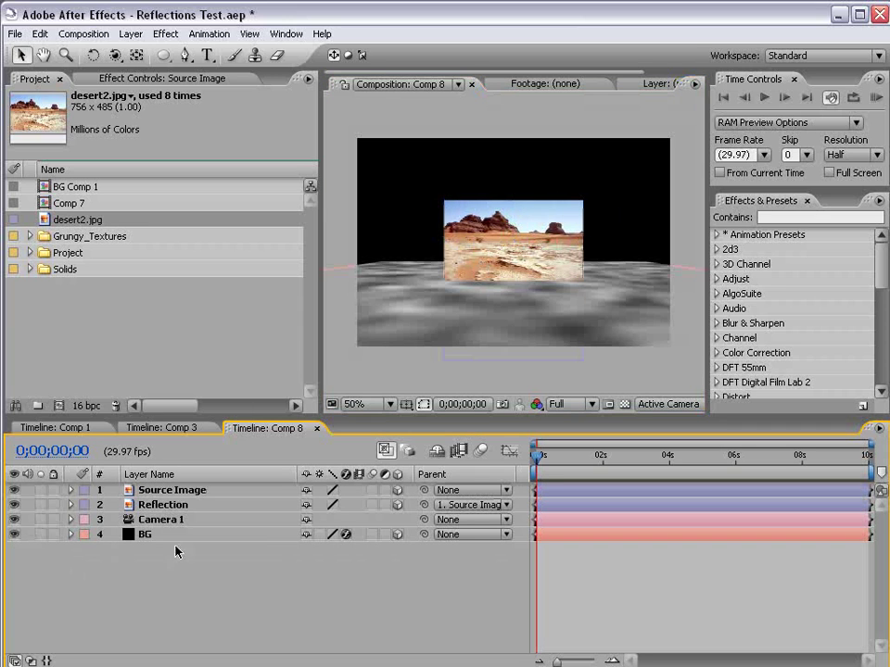
pyautogui.click(13, 535)
pyautogui.click(14, 535)
pyautogui.click(130, 34)
pyautogui.moveTo(140, 52)
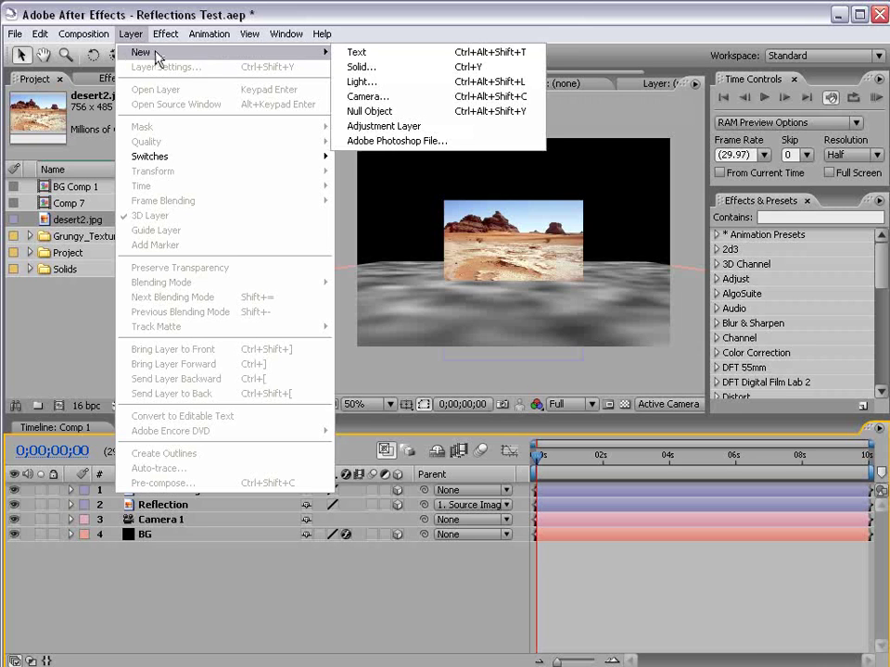
pyautogui.click(417, 126)
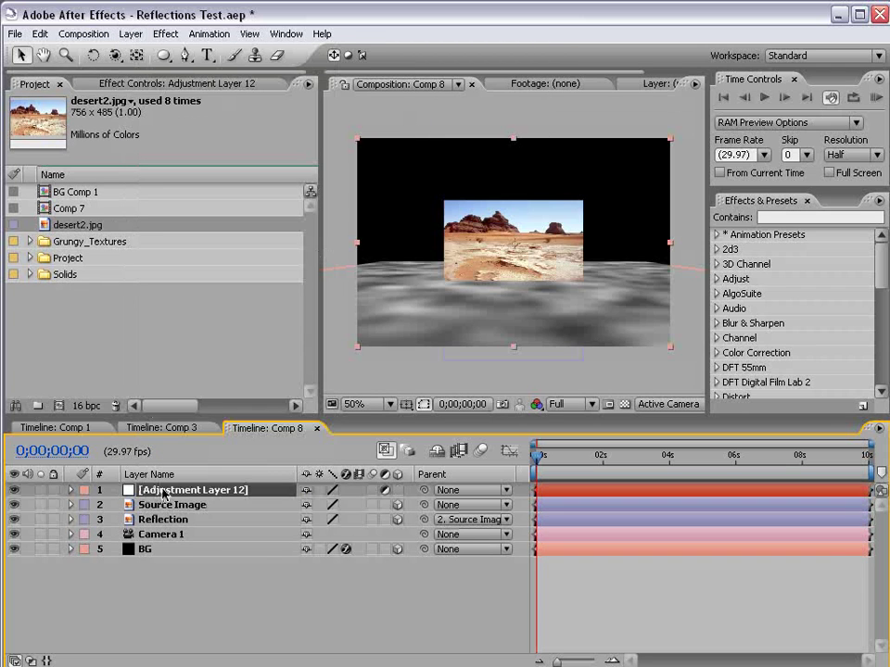
pyautogui.moveTo(164, 492)
pyautogui.mouseDown()
pyautogui.moveTo(175, 537)
pyautogui.moveTo(162, 521)
pyautogui.moveTo(165, 552)
pyautogui.moveTo(143, 530)
pyautogui.moveTo(150, 486)
pyautogui.mouseUp()
# - Set the Reflection layer's opacity to 50%
pyautogui.click(183, 534)
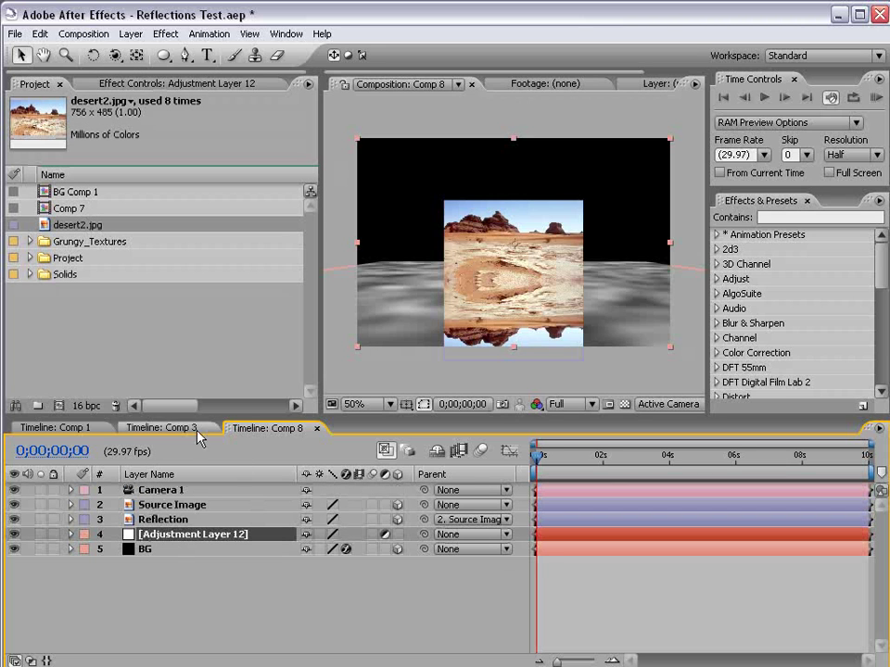
pyautogui.press('c')
pyautogui.moveTo(509, 302); pyautogui.dragTo(243, 410)
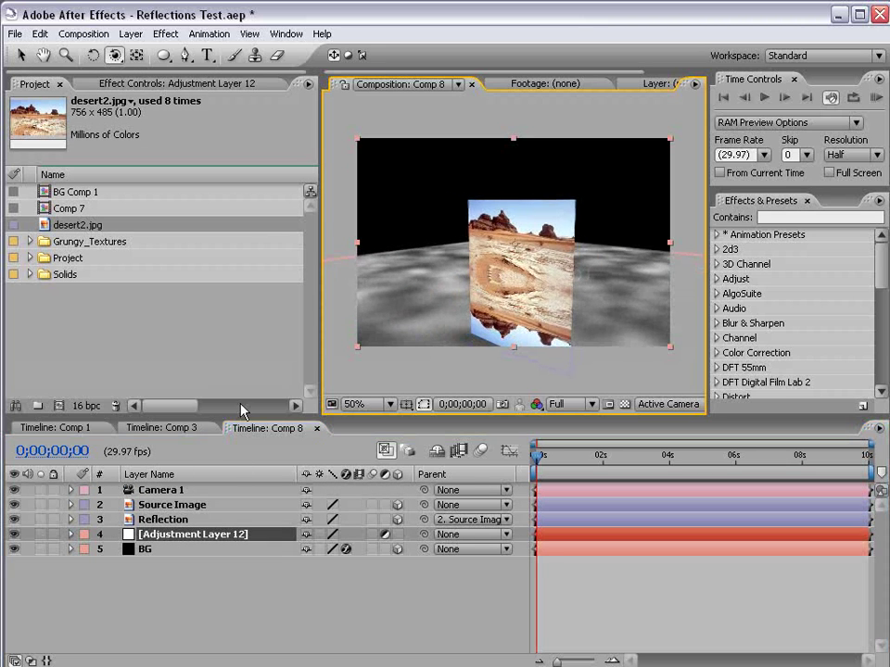
pyautogui.click(163, 519)
pyautogui.press('t')
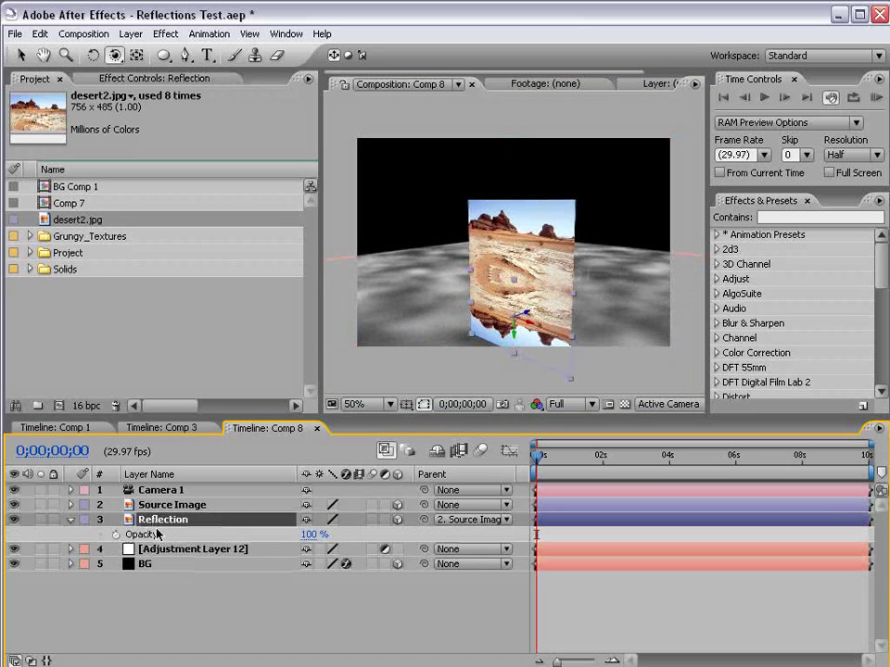
pyautogui.click(311, 535)
pyautogui.write('50')
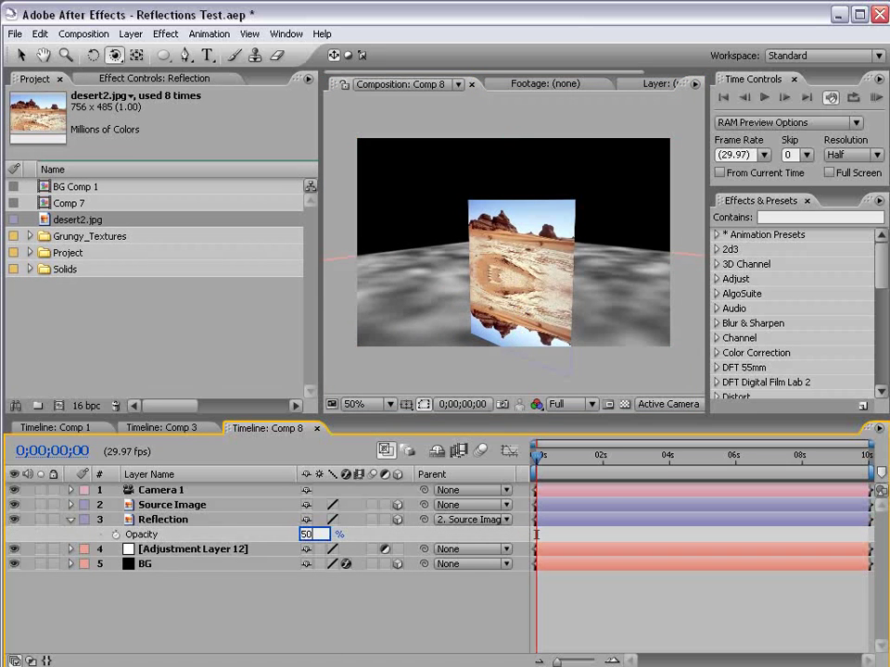
pyautogui.press('Return')
# - Orbit the view to check the half-transparent reflection
pyautogui.click(582, 598)
pyautogui.click(467, 299)
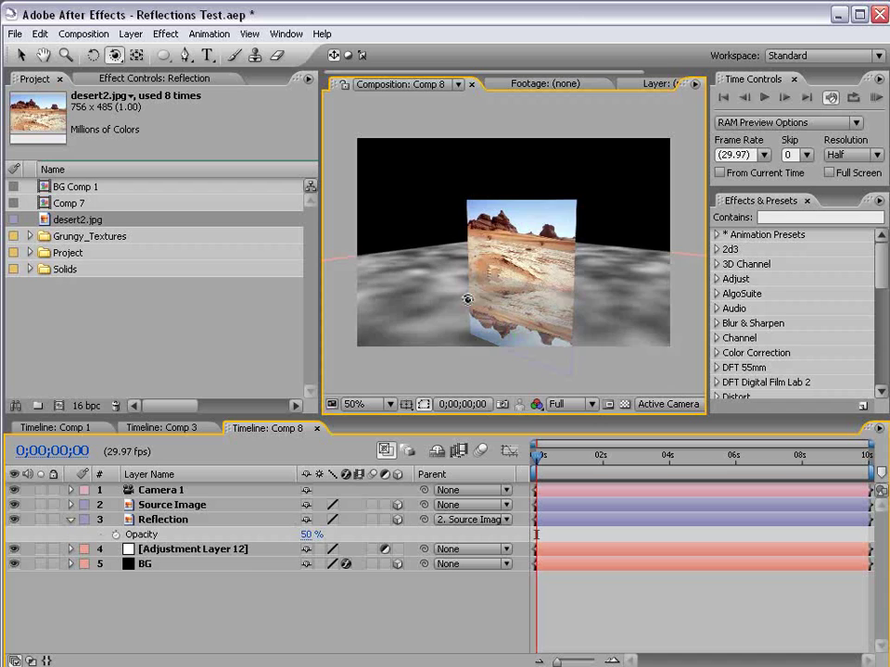
pyautogui.moveTo(467, 300); pyautogui.dragTo(599, 298)
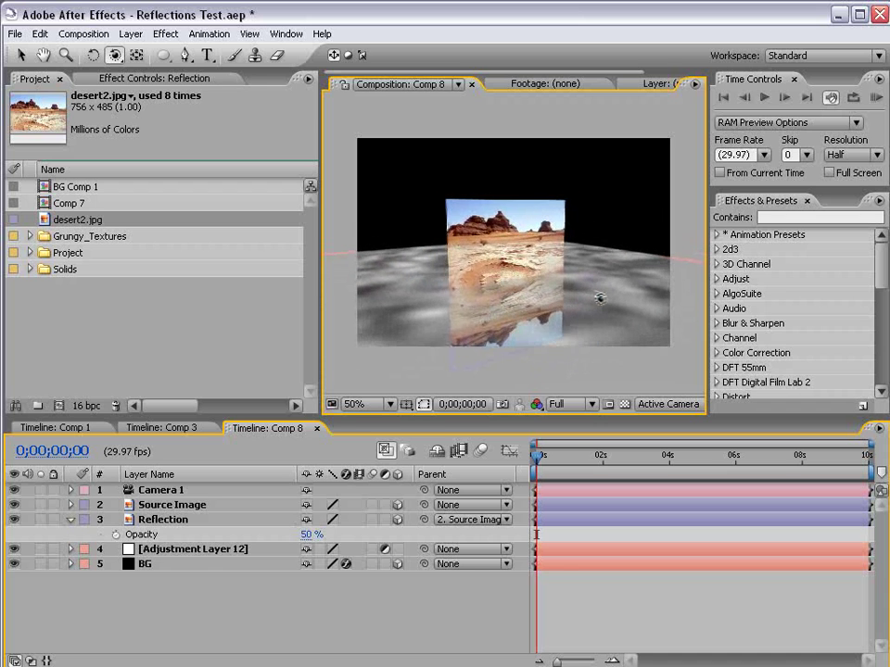
pyautogui.press('v')
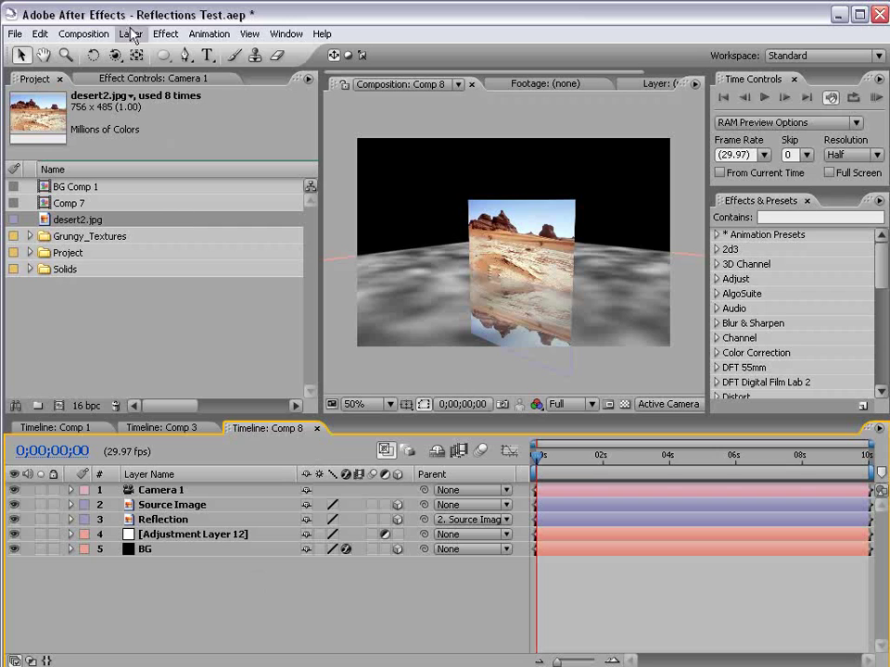
# - Add Adjustment Layer 13 with a Displacement Map effect
pyautogui.click(131, 33)
pyautogui.moveTo(315, 52)
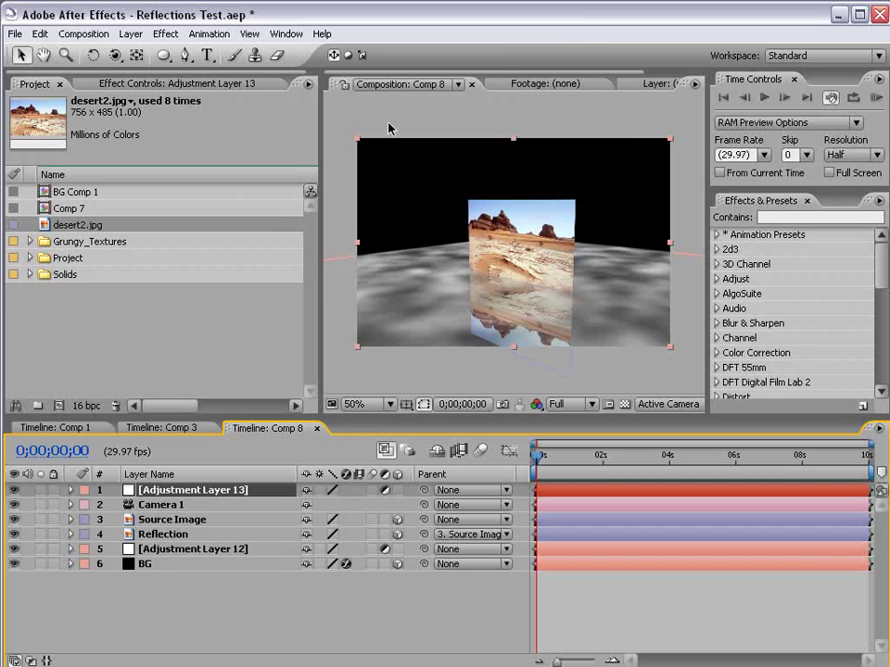
pyautogui.click(165, 34)
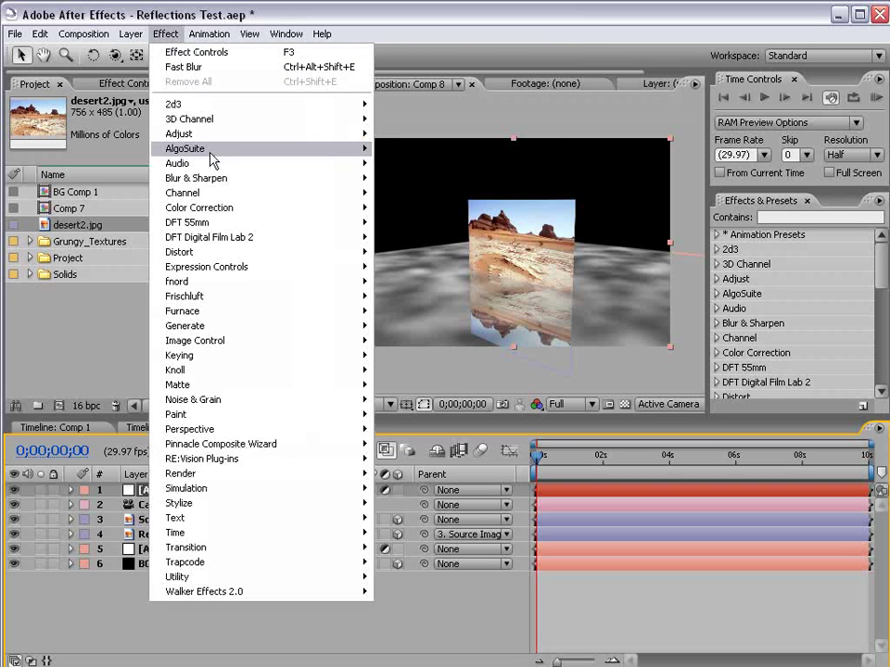
pyautogui.moveTo(303, 253)
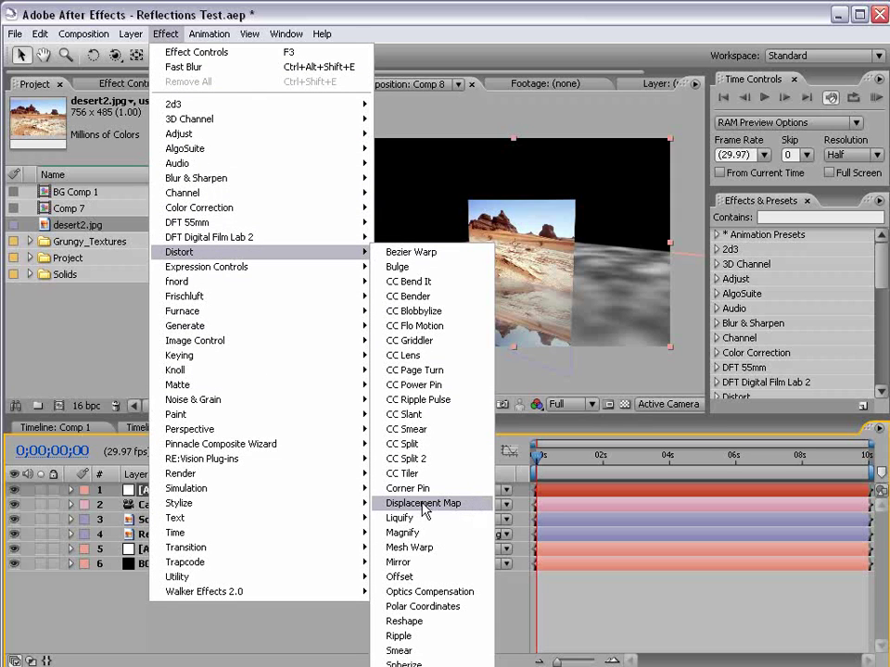
pyautogui.click(481, 510)
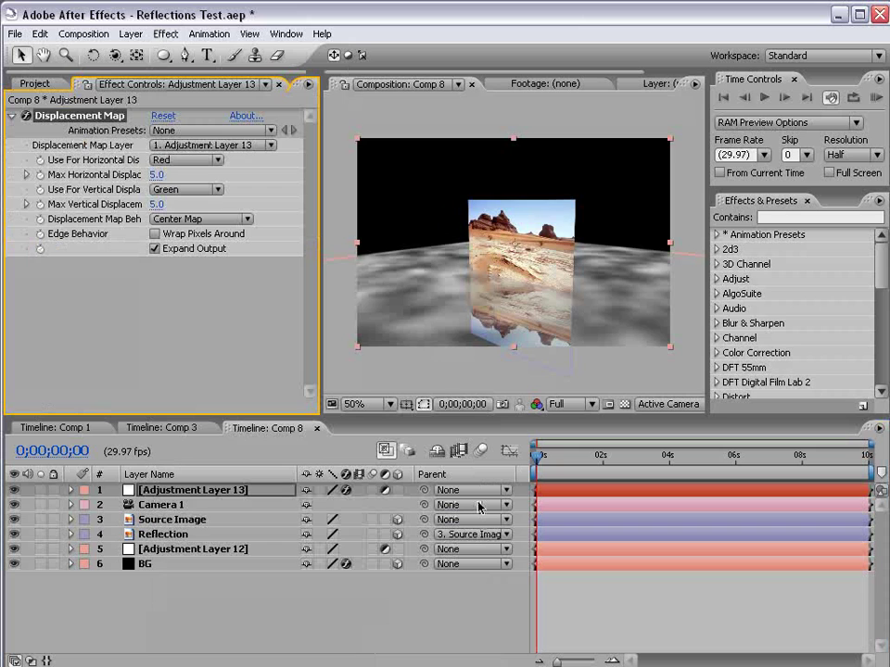
# - Try BG, then Source Image, as the displacement map layer and raise Max Horizontal Displacement
pyautogui.click(179, 146)
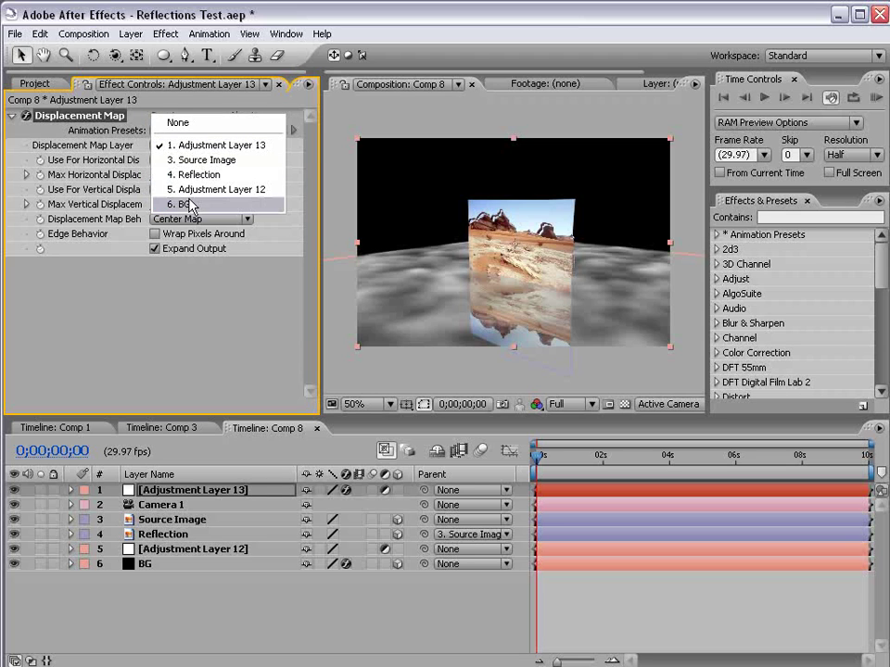
pyautogui.click(189, 206)
pyautogui.click(183, 145)
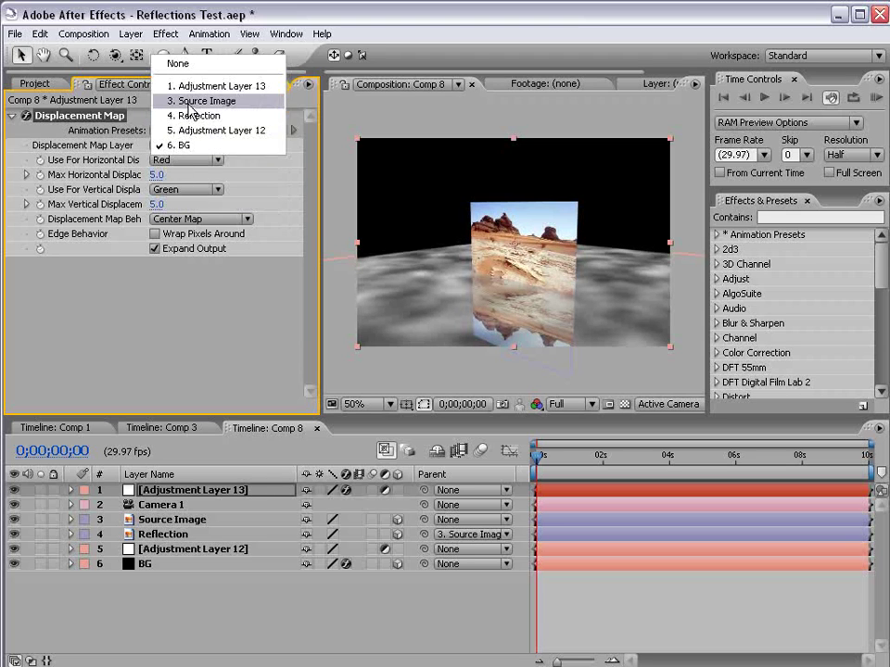
pyautogui.click(190, 102)
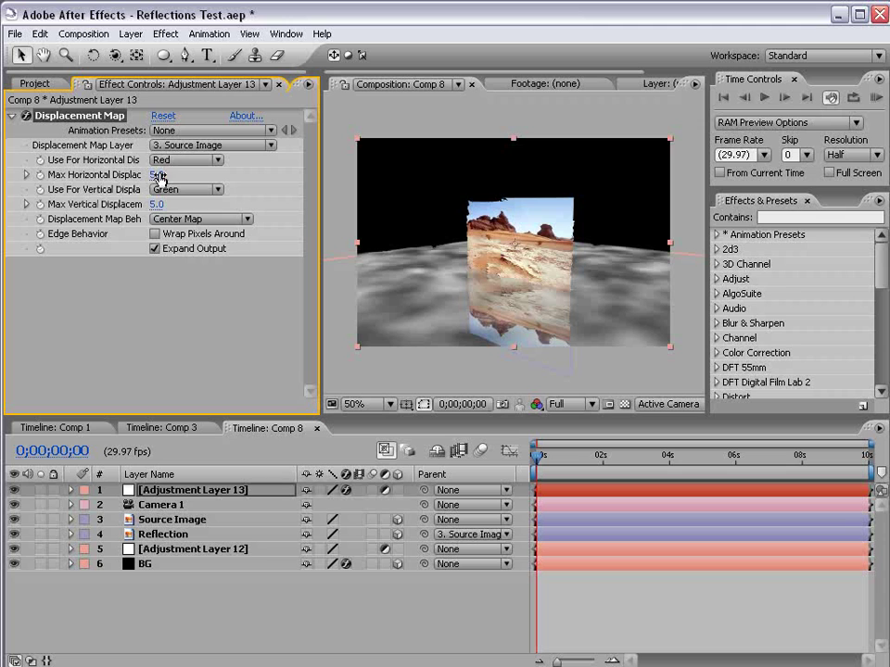
pyautogui.moveTo(159, 178); pyautogui.dragTo(146, 204)
# - Reset Displacement Map and set its map layer to 6. BG
pyautogui.click(163, 116)
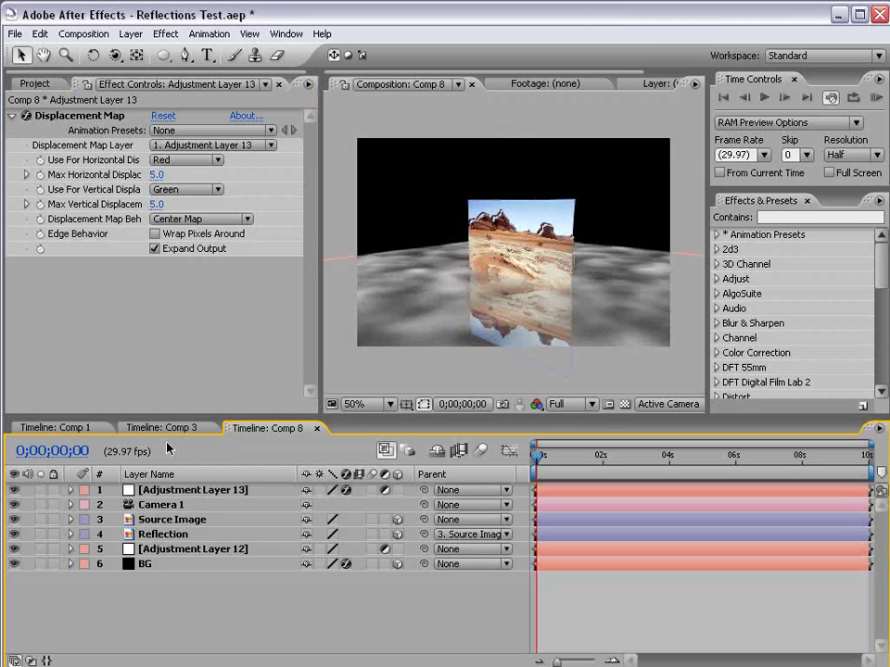
pyautogui.click(174, 490)
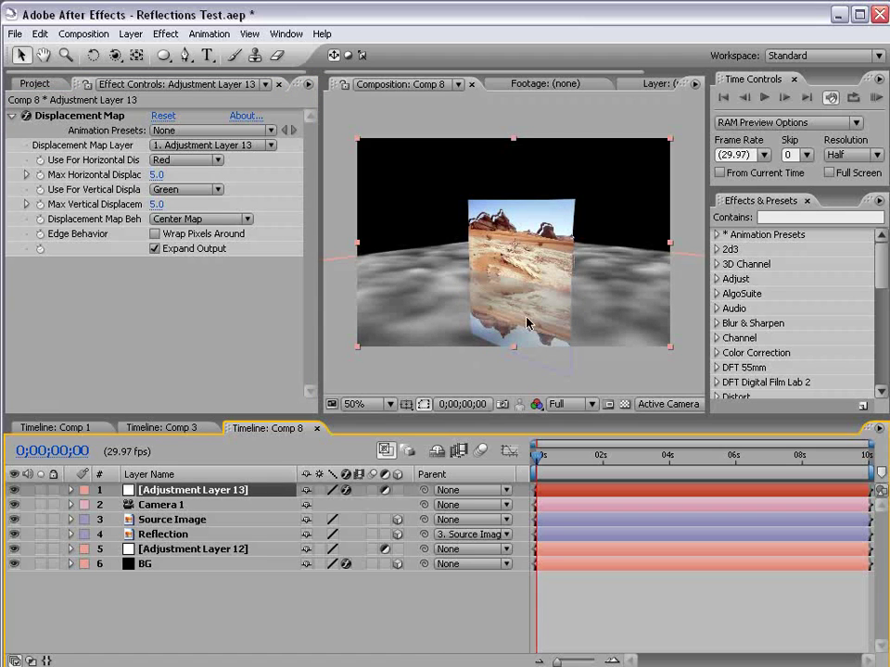
pyautogui.click(171, 146)
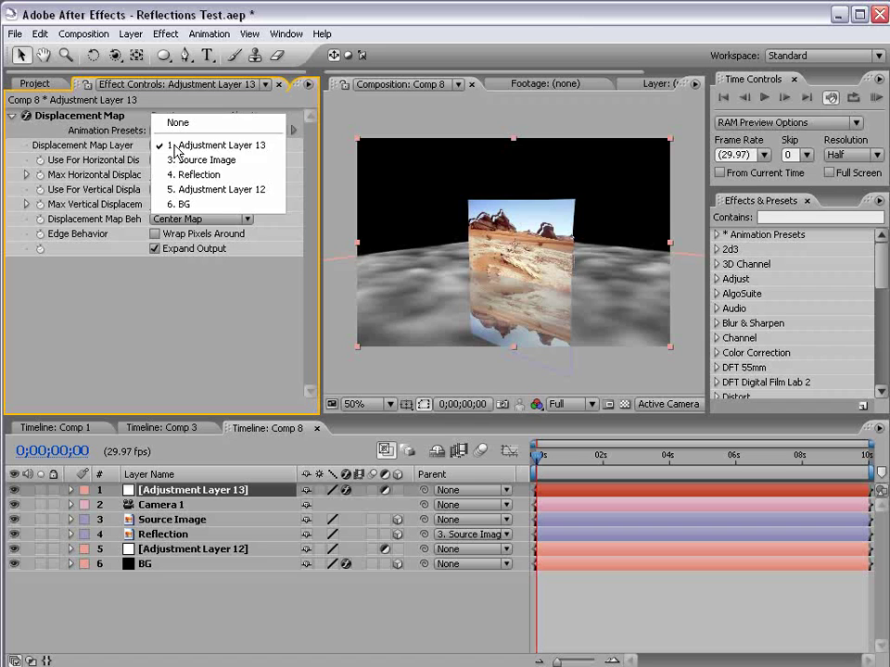
pyautogui.click(183, 203)
# - Toggle BG's Fractal Noise off and on to compare the displacement
pyautogui.click(143, 566)
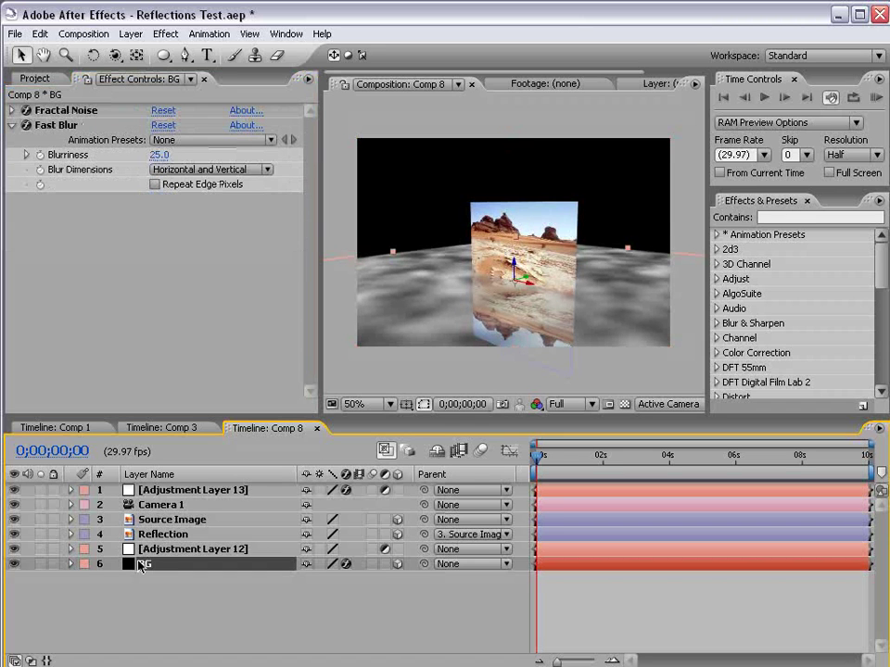
pyautogui.press('c')
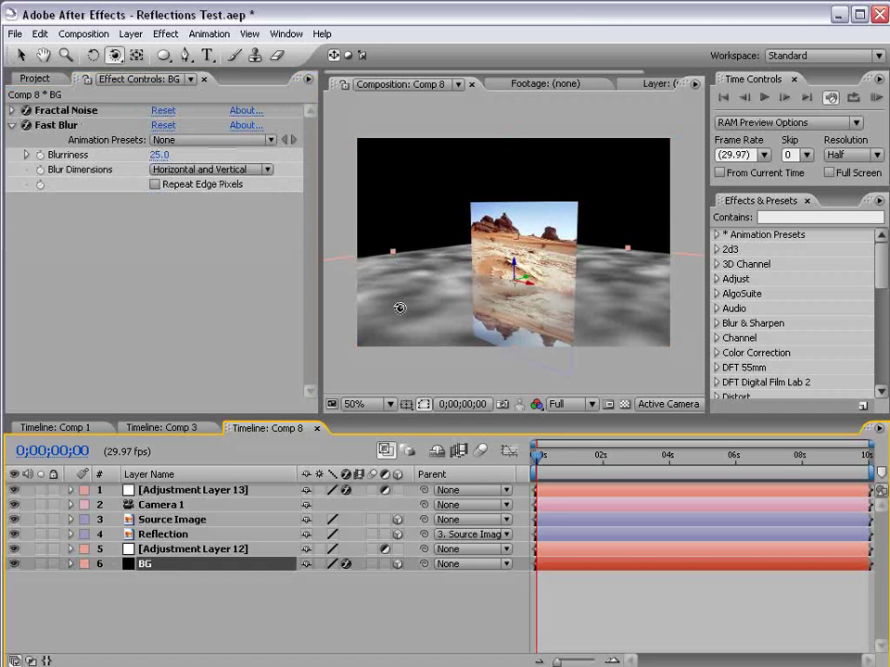
pyautogui.moveTo(397, 308); pyautogui.dragTo(419, 265)
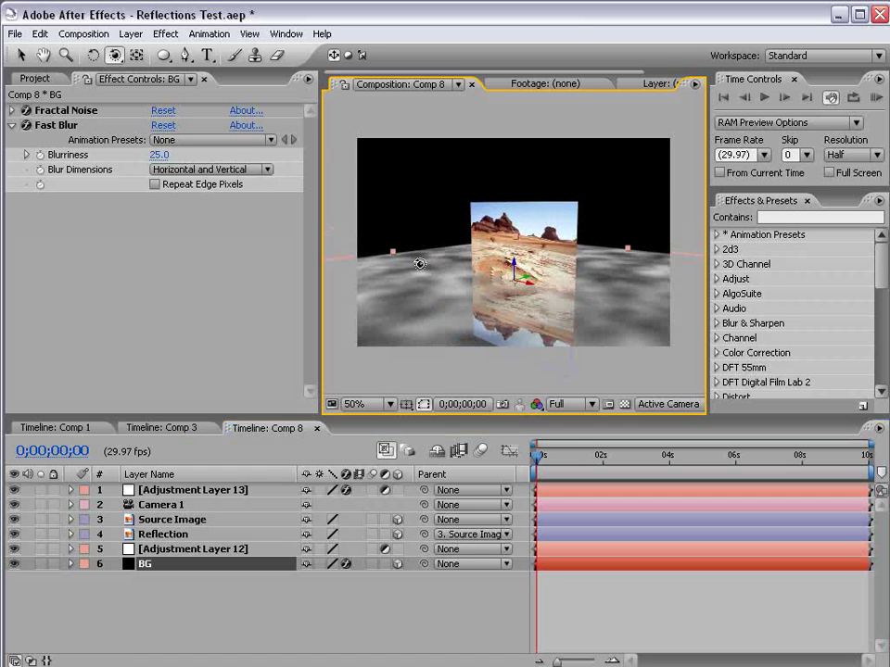
pyautogui.press('1')
pyautogui.click(67, 116)
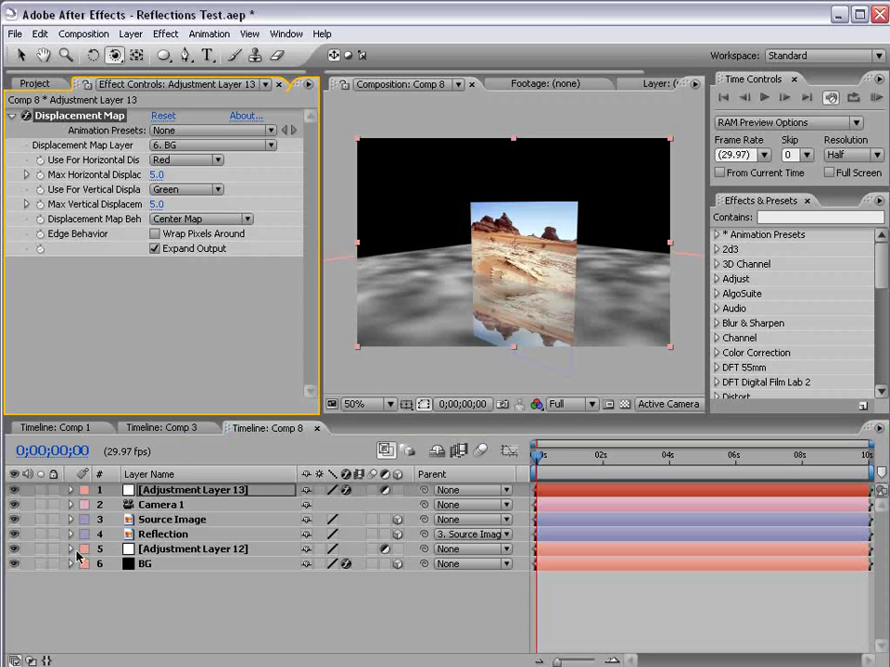
pyautogui.click(145, 564)
pyautogui.click(28, 110)
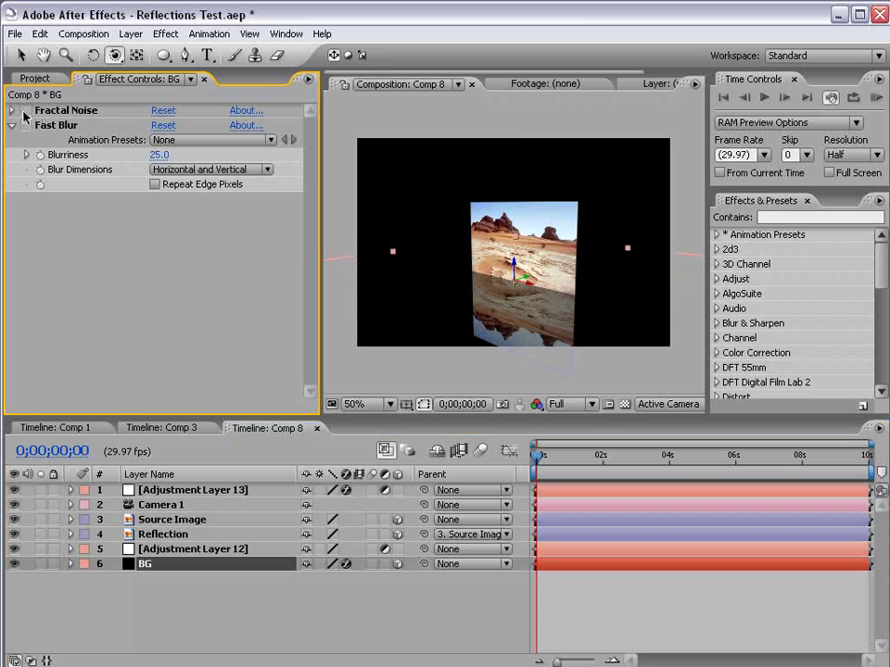
pyautogui.click(28, 111)
pyautogui.press('1')
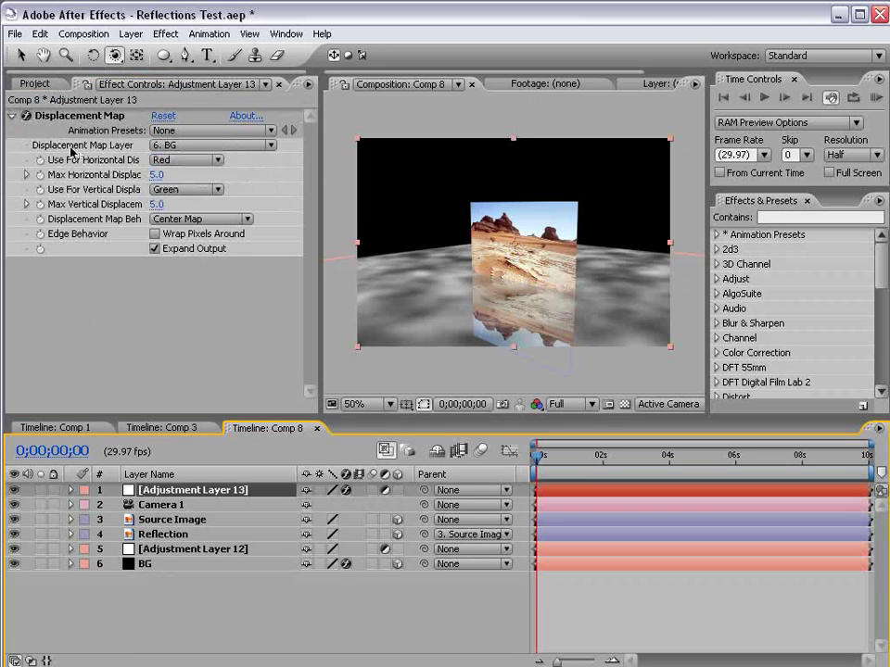
pyautogui.click(149, 565)
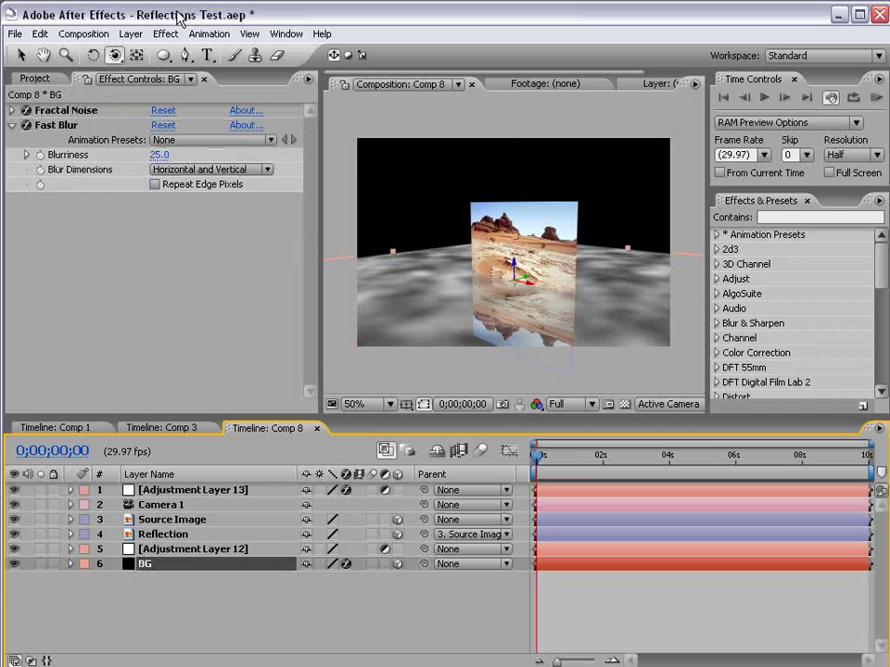
# - Pre-compose the BG layer into 'BG Comp 2', moving all attributes into the new composition
pyautogui.click(131, 33)
pyautogui.click(177, 488)
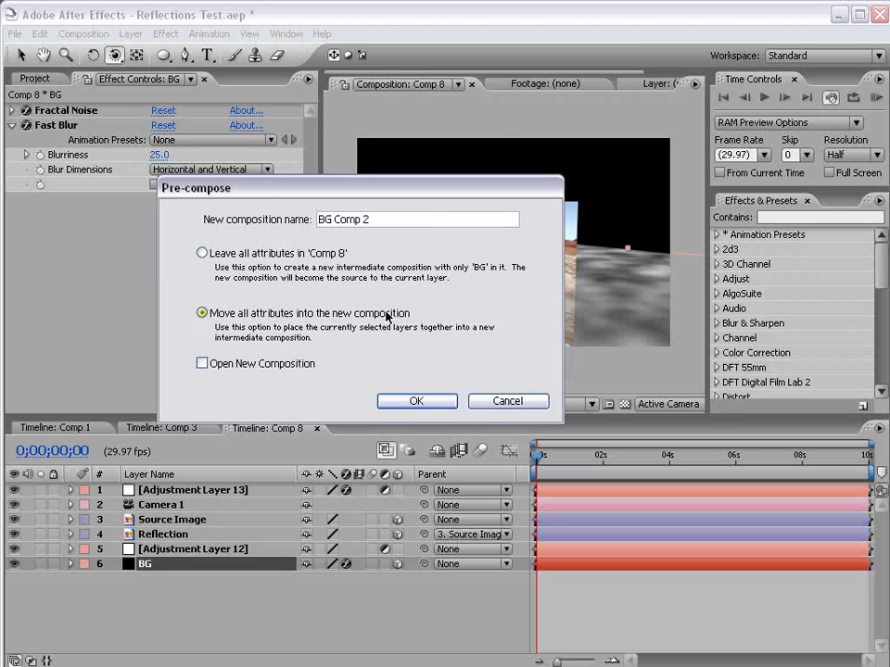
pyautogui.click(414, 402)
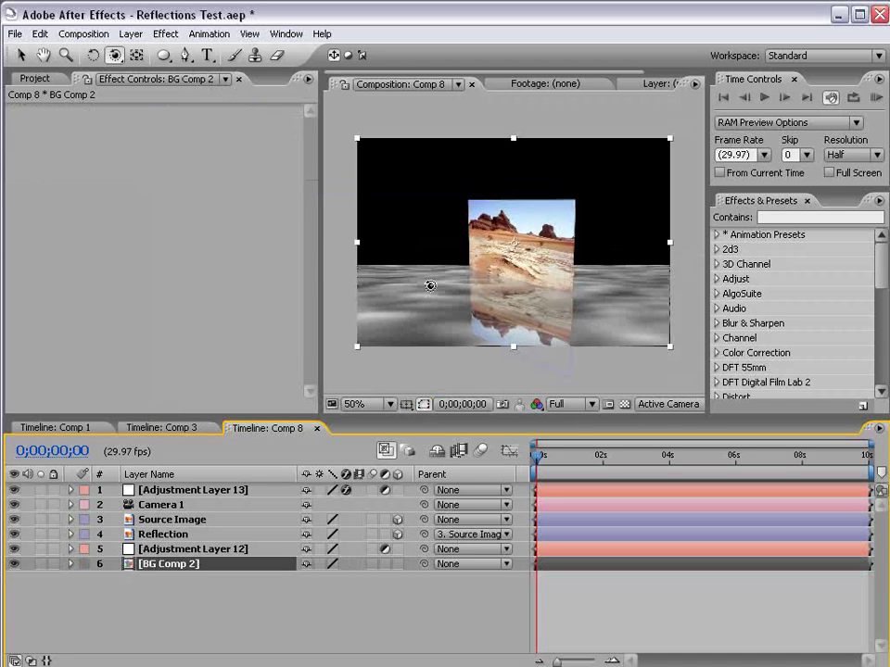
pyautogui.moveTo(437, 269); pyautogui.dragTo(384, 287)
pyautogui.hotkey('ctrl', 'z')
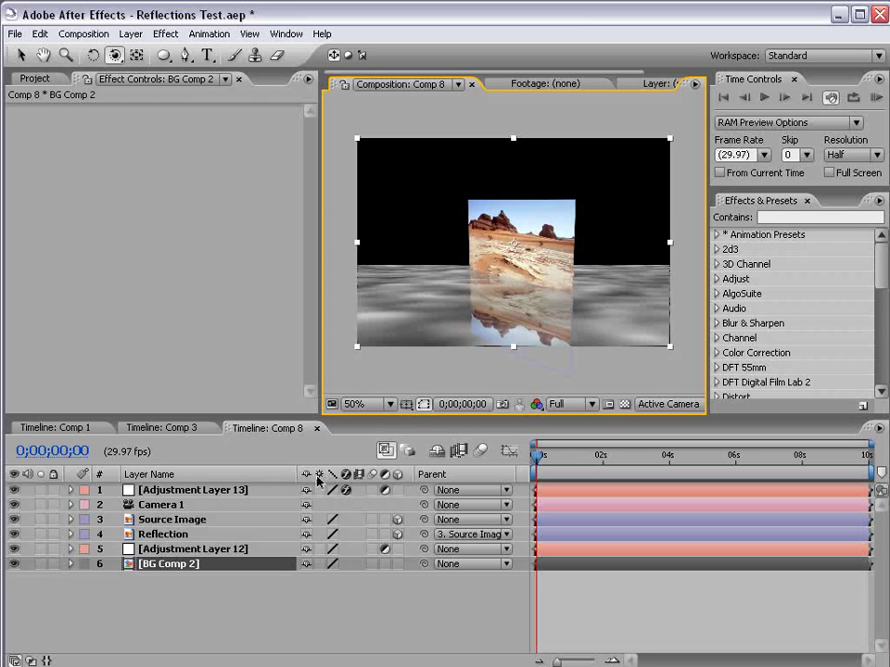
# - Turn on Collapse Transformations for BG Comp 2 and inspect the BG layer inside it
pyautogui.click(319, 564)
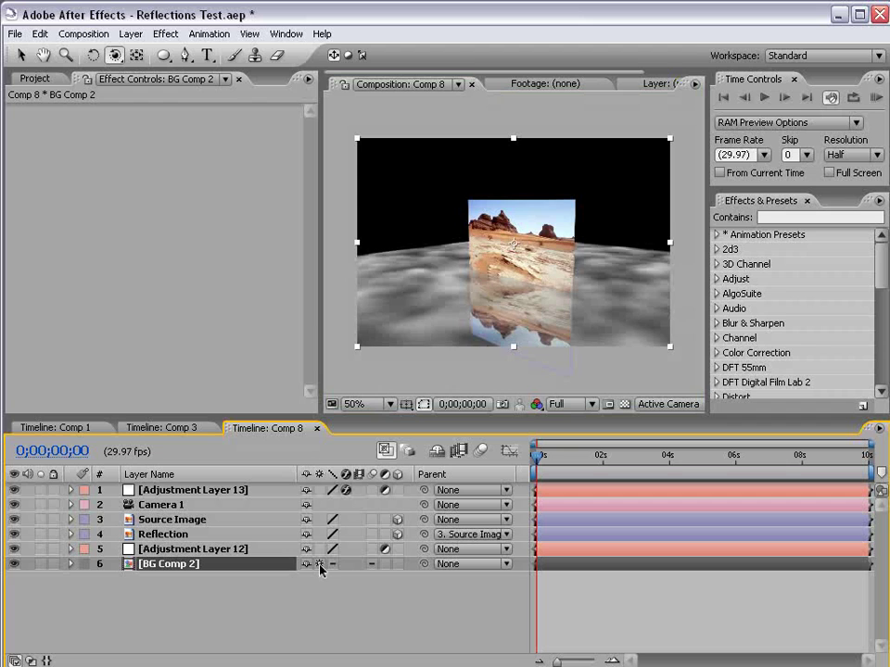
pyautogui.moveTo(417, 263); pyautogui.dragTo(558, 294)
pyautogui.doubleClick(189, 564)
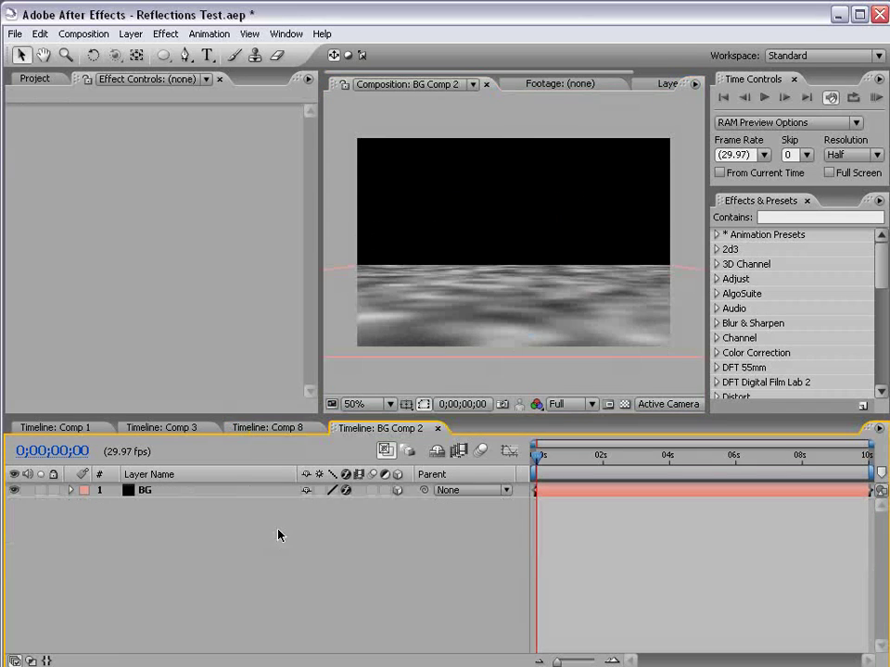
pyautogui.click(560, 490)
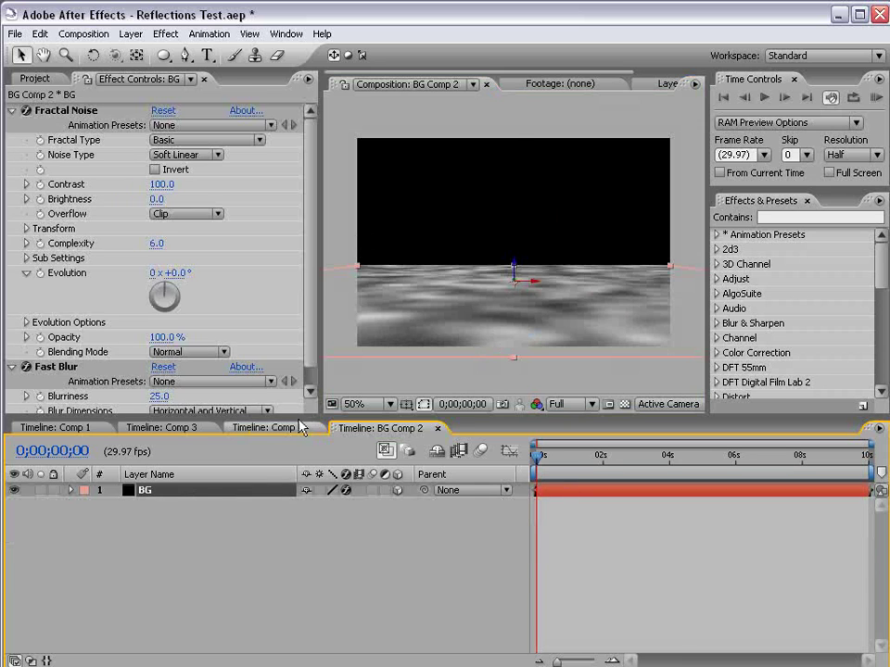
pyautogui.click(285, 428)
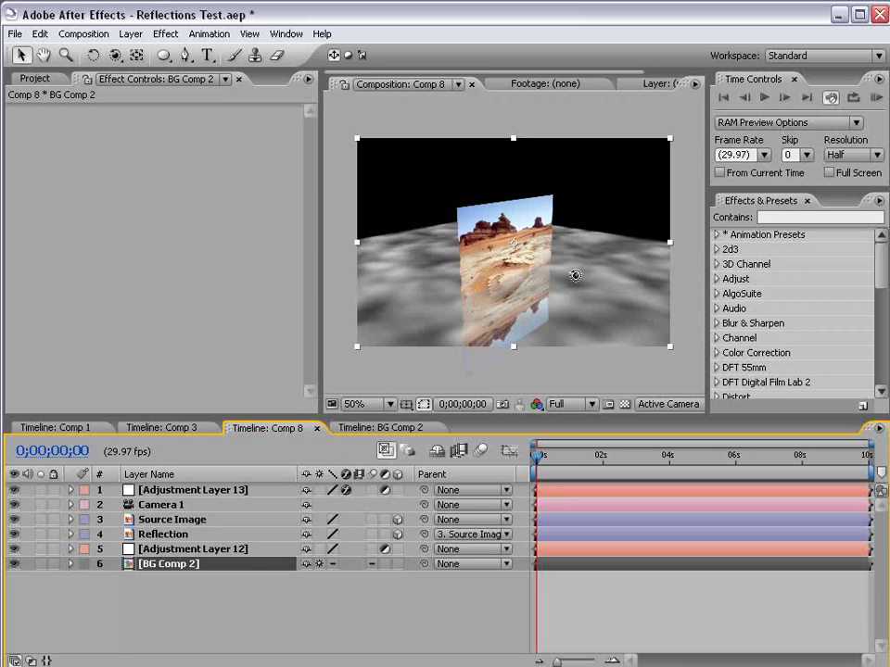
# - Orbit the camera and solo BG Comp 2 on and off to check the 3D floor
pyautogui.press('c')
pyautogui.moveTo(582, 282); pyautogui.dragTo(457, 293)
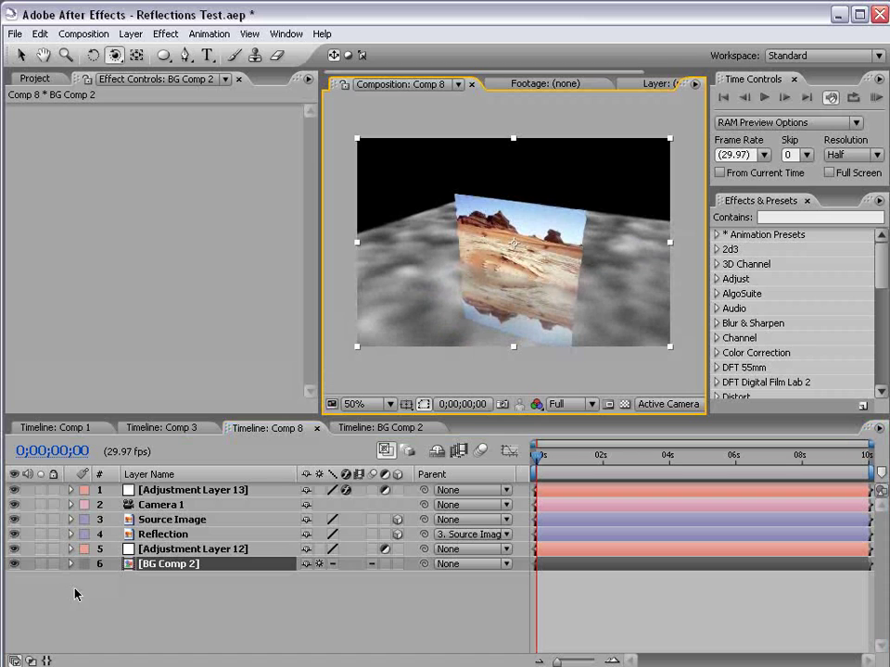
pyautogui.click(43, 564)
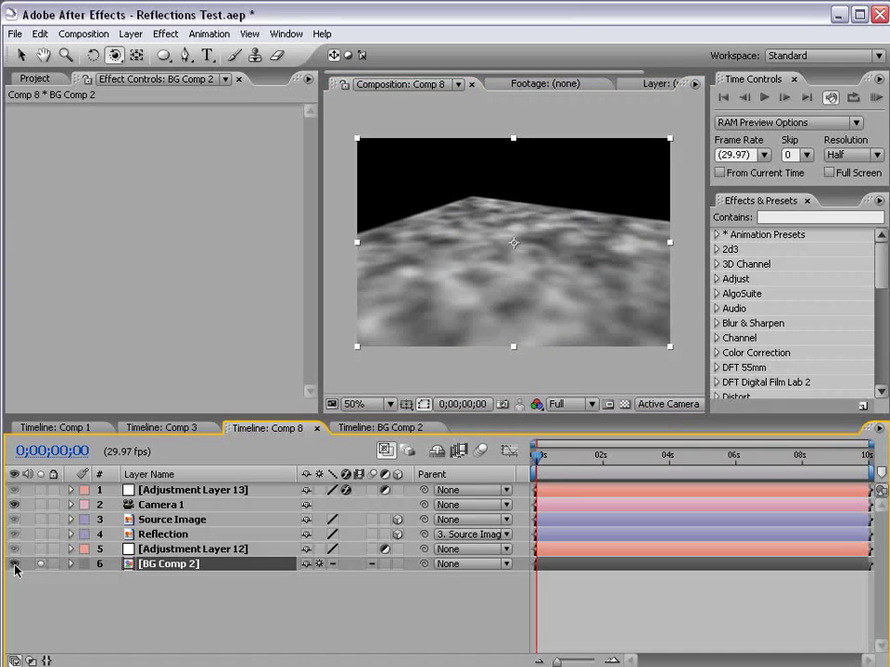
pyautogui.click(43, 564)
pyautogui.moveTo(441, 294); pyautogui.dragTo(408, 259)
# - Set Adjustment Layer 13's Displacement Map Layer to 6. BG Comp 2, Max Horizontal 31, Max Vertical 32
pyautogui.click(192, 491)
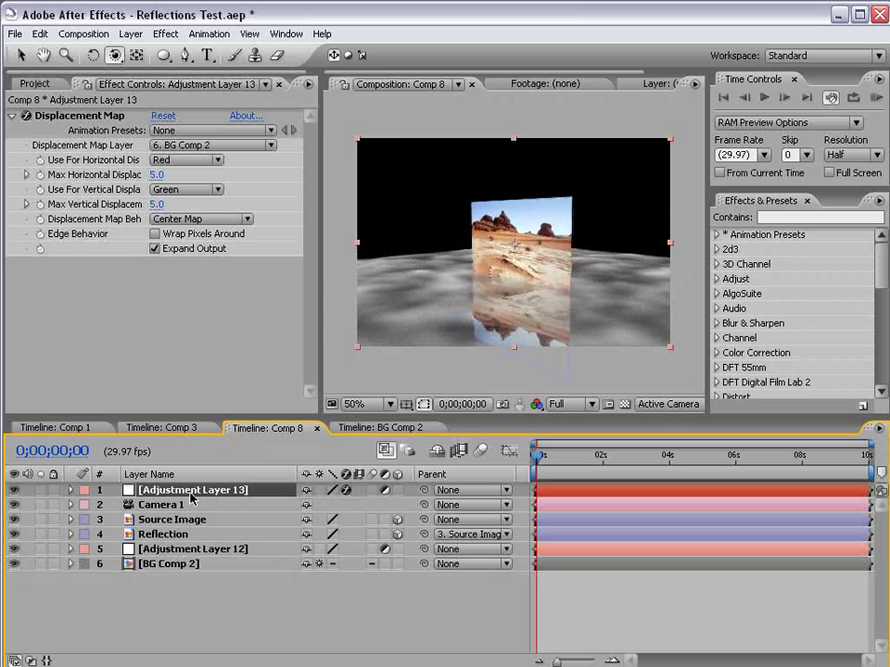
pyautogui.click(213, 145)
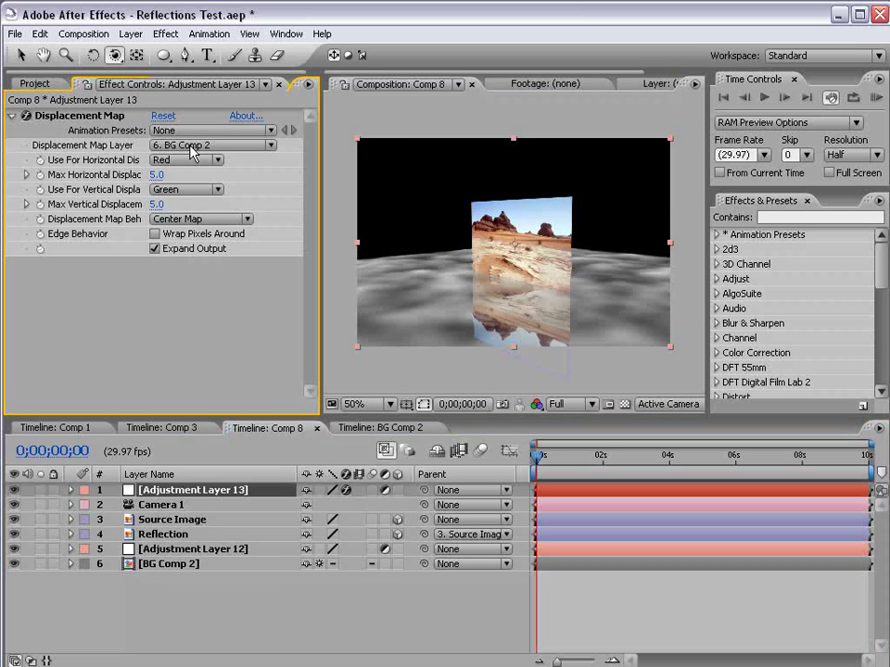
pyautogui.click(215, 147)
pyautogui.moveTo(156, 174); pyautogui.dragTo(173, 206)
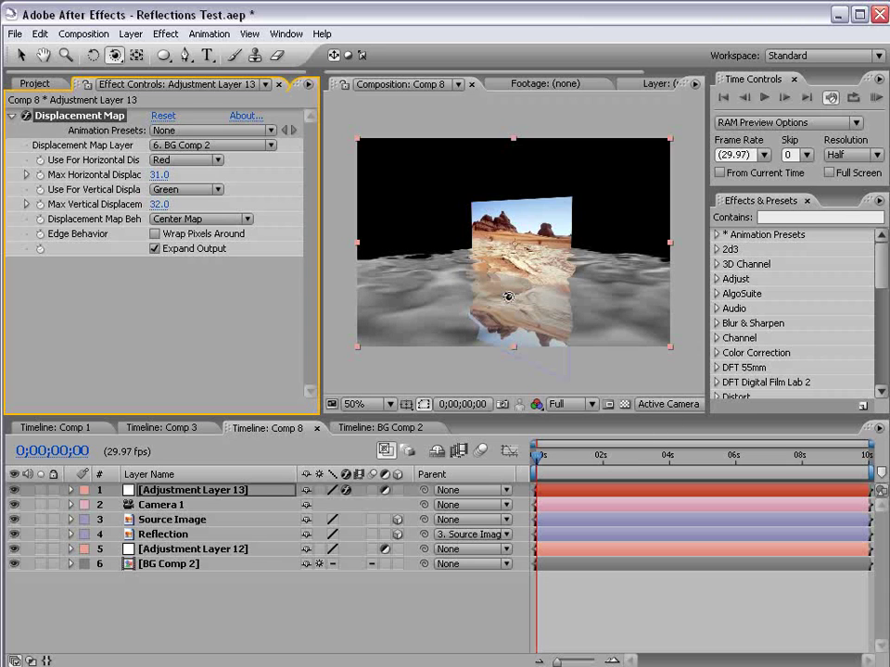
pyautogui.moveTo(508, 296); pyautogui.dragTo(474, 214)
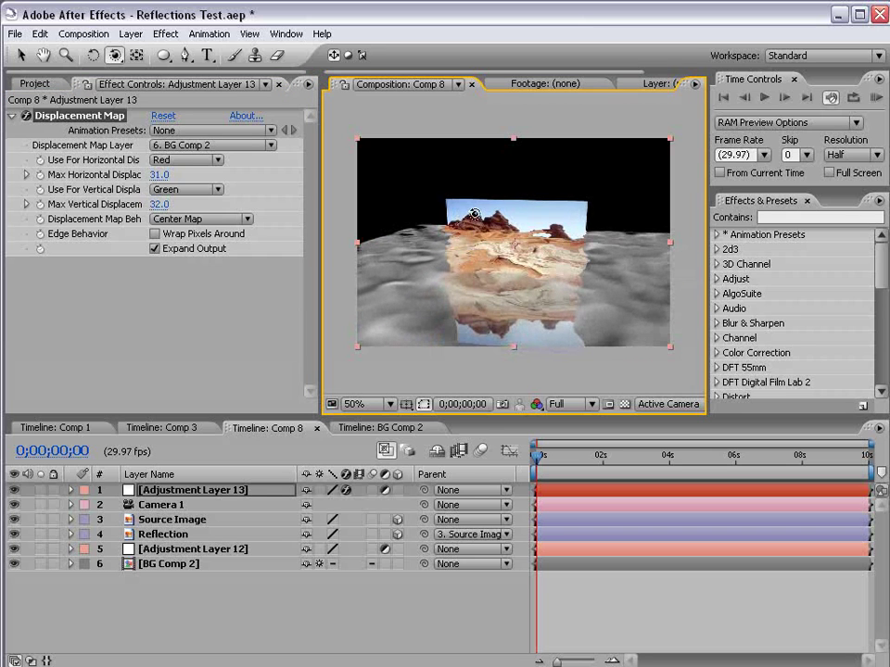
pyautogui.click(160, 522)
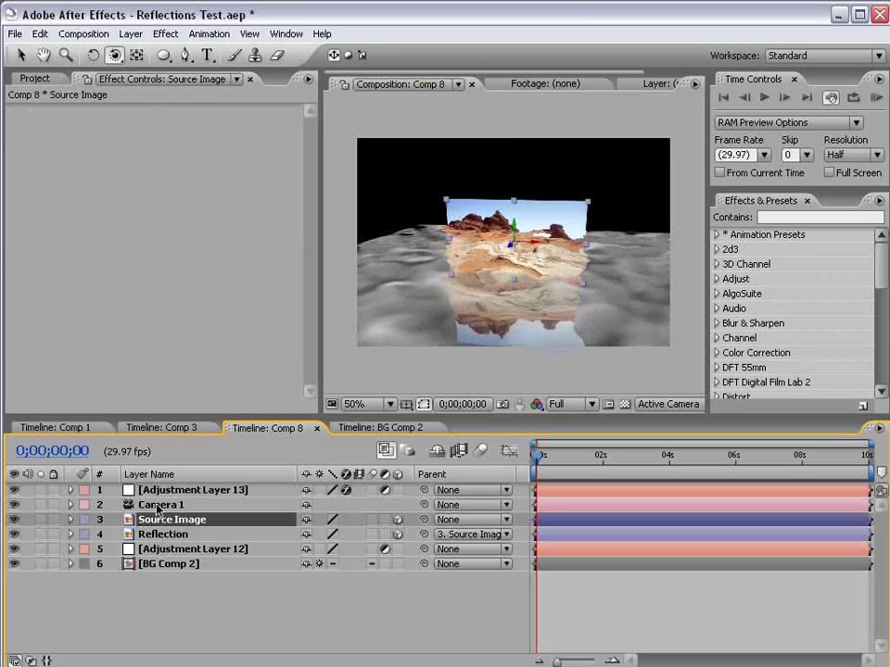
# - Move Adjustment Layer 13 below Source Image and orbit the camera to check the reflection
pyautogui.moveTo(125, 490); pyautogui.dragTo(172, 527)
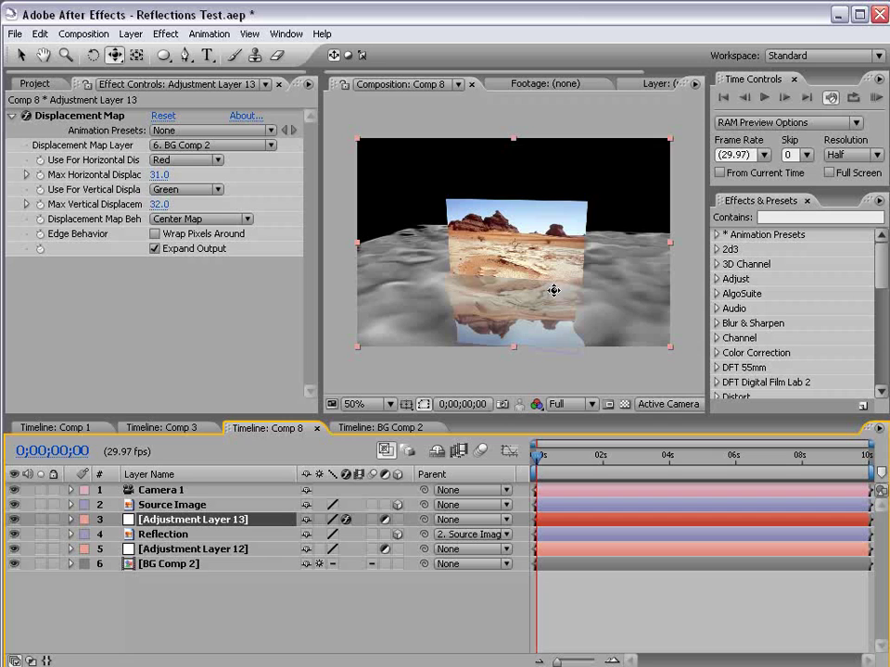
pyautogui.moveTo(590, 310); pyautogui.dragTo(662, 303)
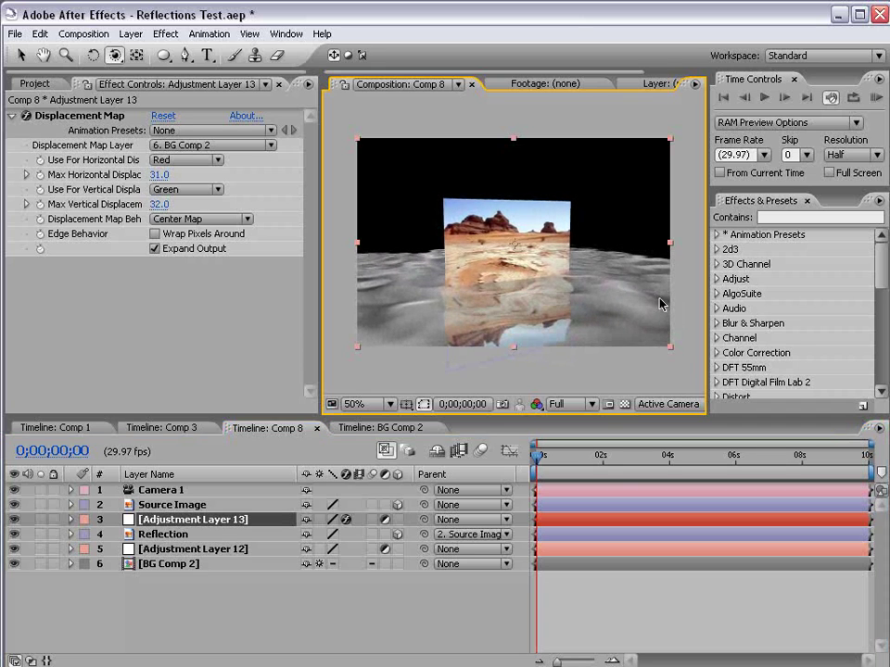
# - Add a new light layer with a light blue colour
pyautogui.click(603, 599)
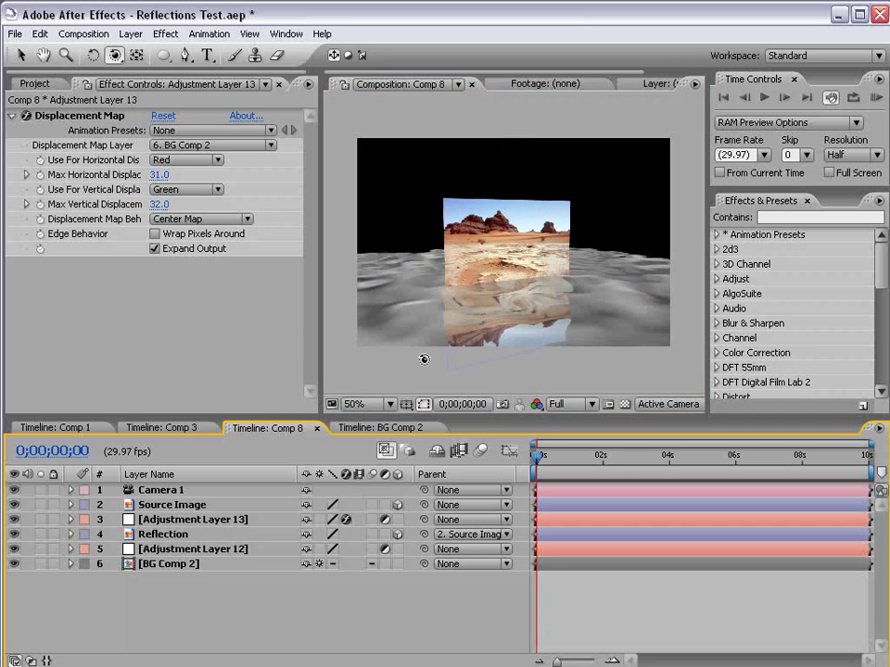
pyautogui.click(130, 34)
pyautogui.moveTo(141, 53)
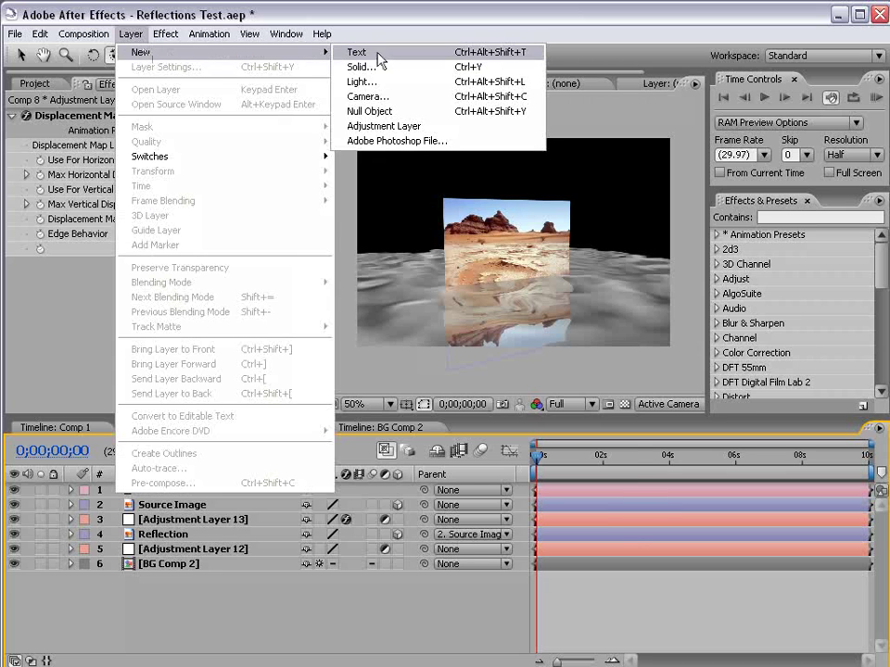
pyautogui.click(361, 82)
pyautogui.click(489, 379)
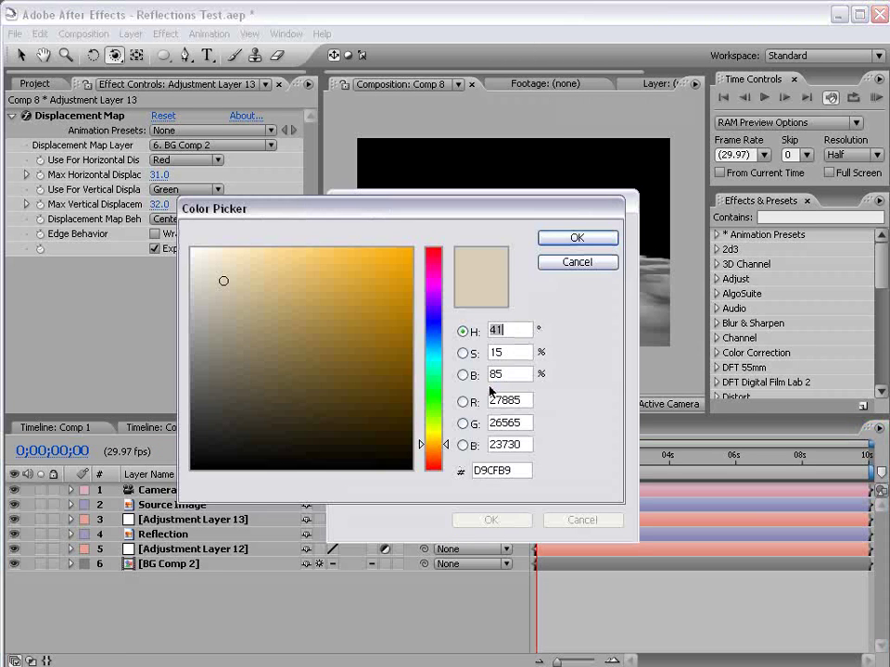
pyautogui.click(435, 343)
pyautogui.moveTo(322, 264); pyautogui.dragTo(328, 249)
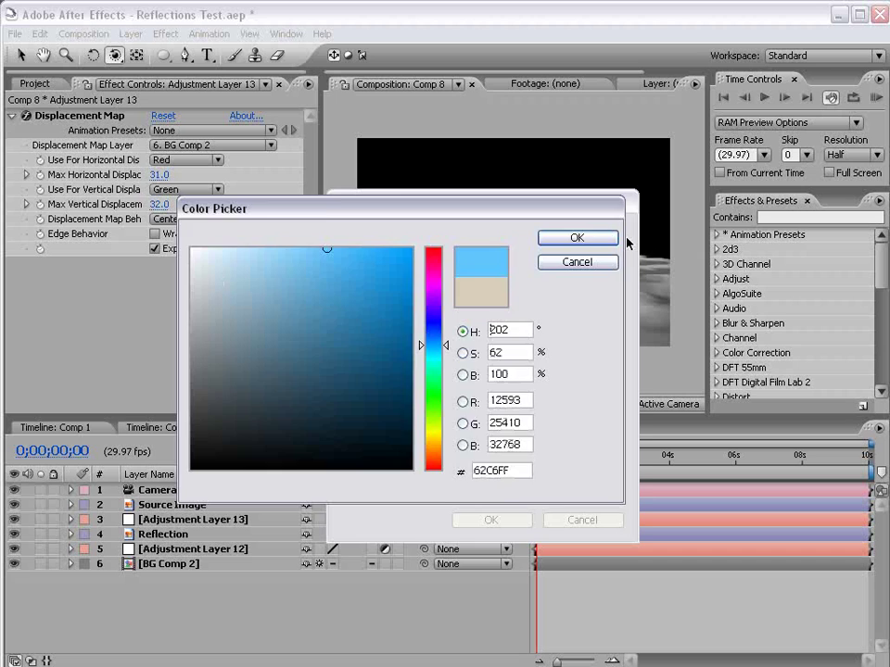
pyautogui.click(576, 237)
pyautogui.press('Return')
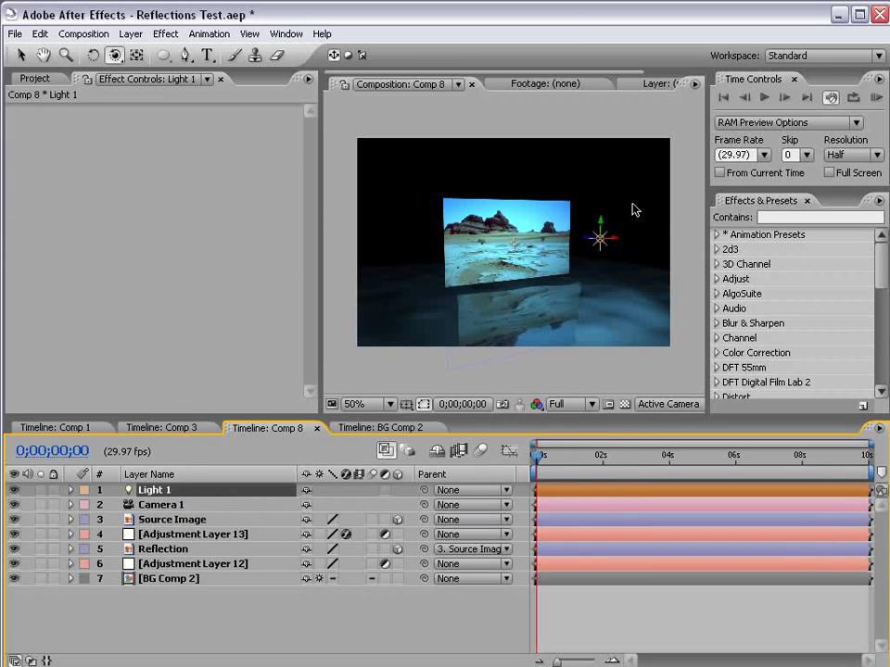
# - Drag Light 1 upward so it sits higher above the desert image
pyautogui.press('v')
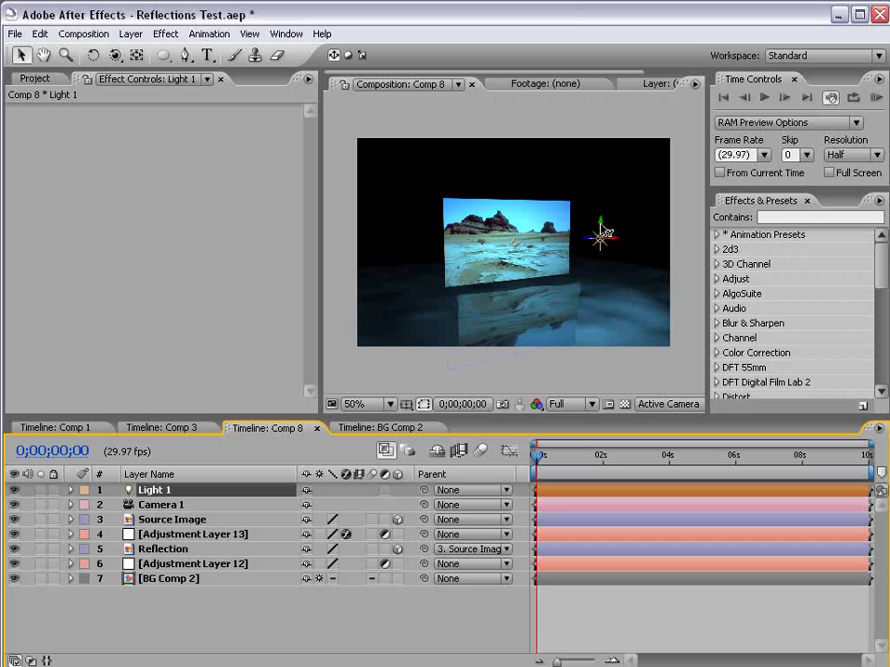
pyautogui.moveTo(603, 231); pyautogui.dragTo(569, 182)
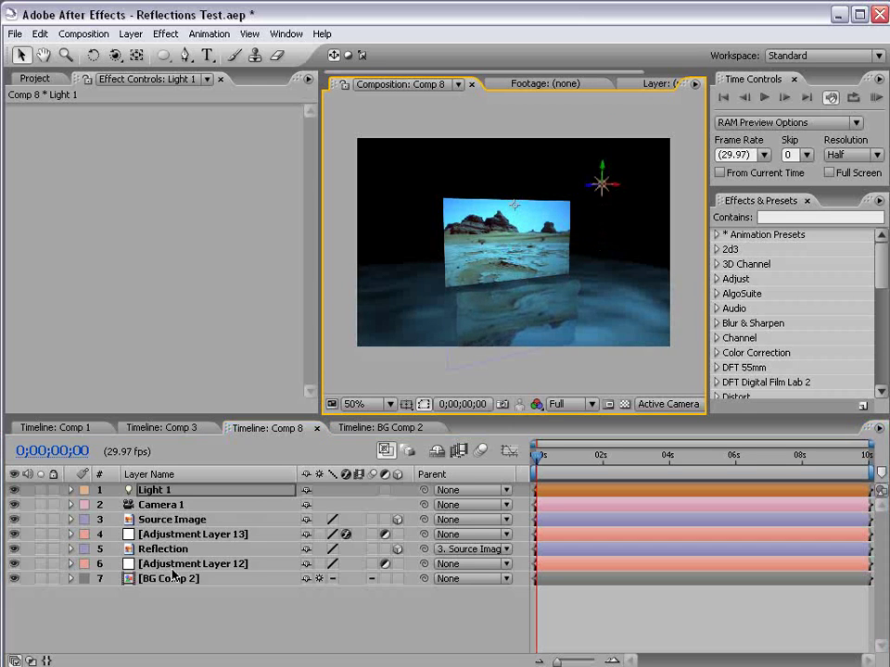
pyautogui.click(168, 579)
pyautogui.press('KP_4')
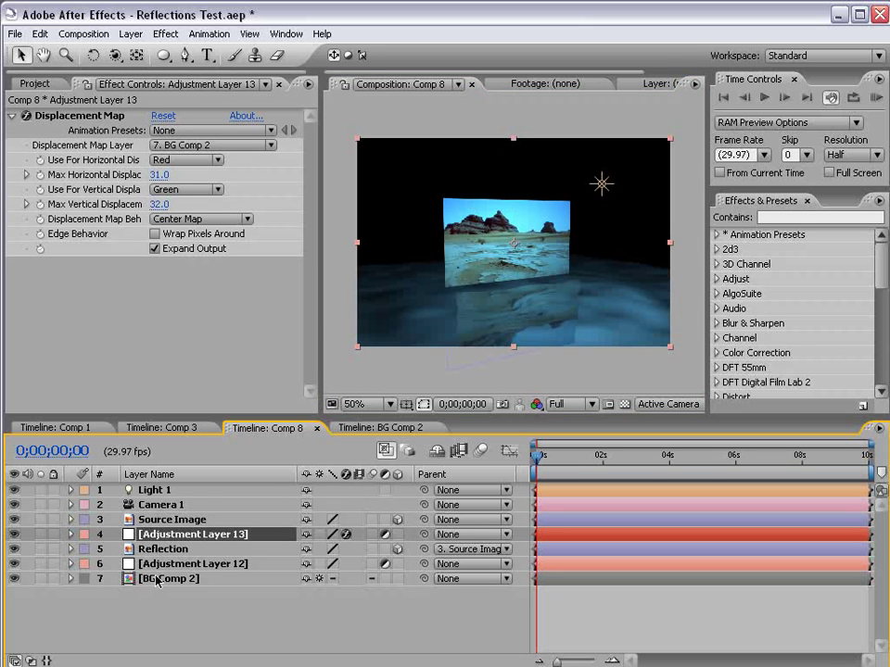
pyautogui.click(603, 184)
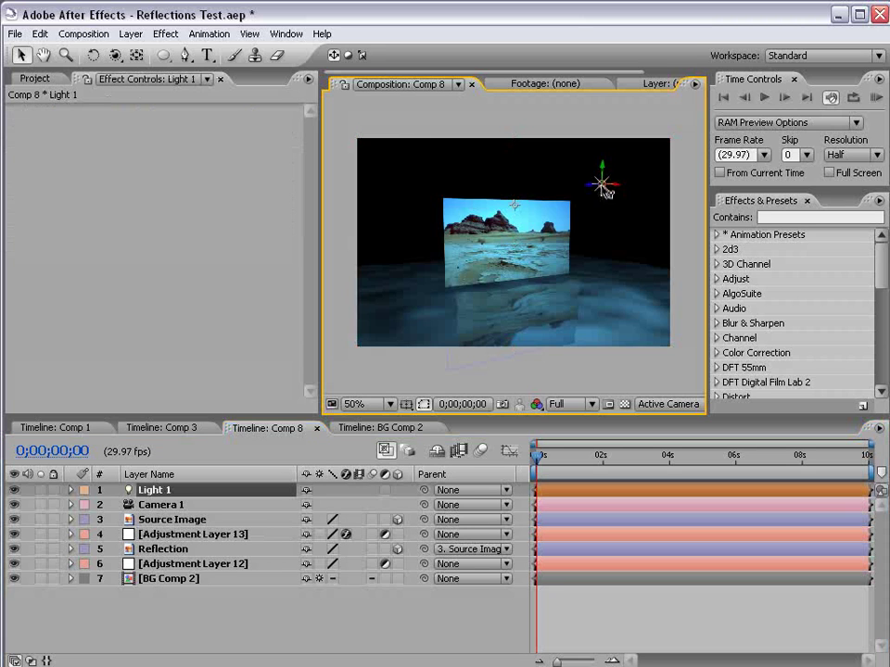
pyautogui.moveTo(603, 186); pyautogui.dragTo(601, 158)
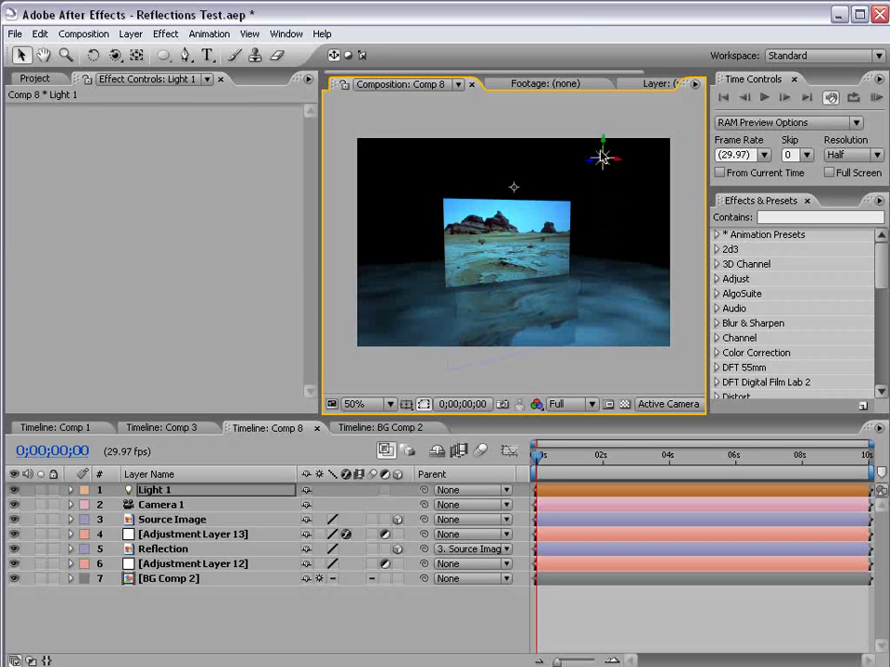
# - Inside BG Comp 2, set the BG layer's Material Options Accepts Lights to Off
pyautogui.click(152, 582)
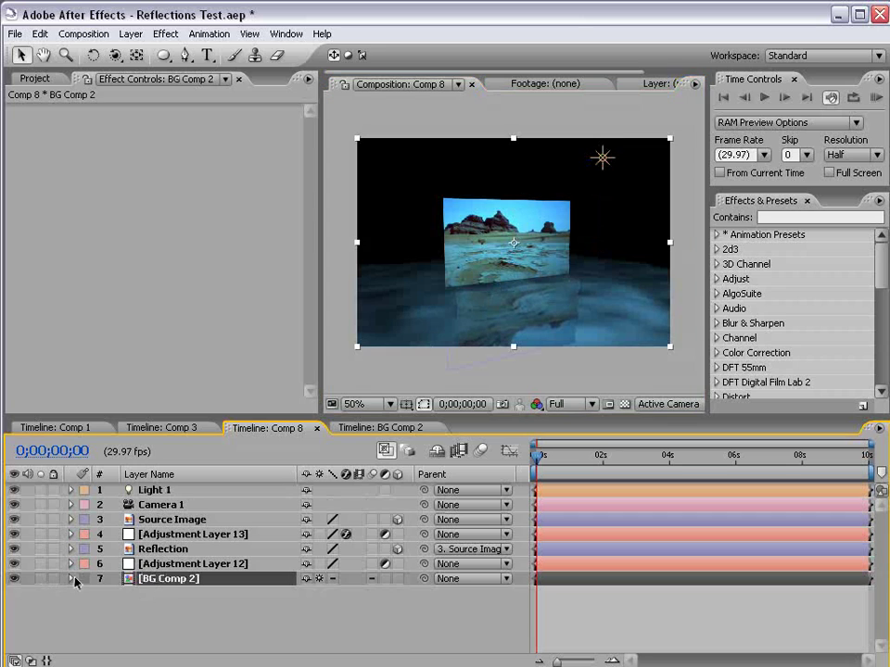
pyautogui.click(72, 578)
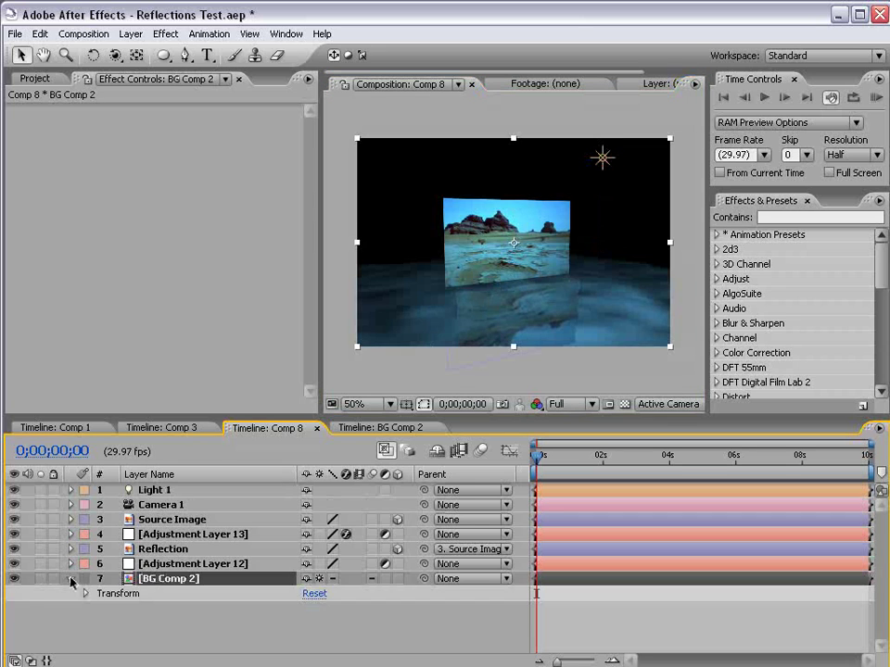
pyautogui.doubleClick(161, 581)
pyautogui.press('a')
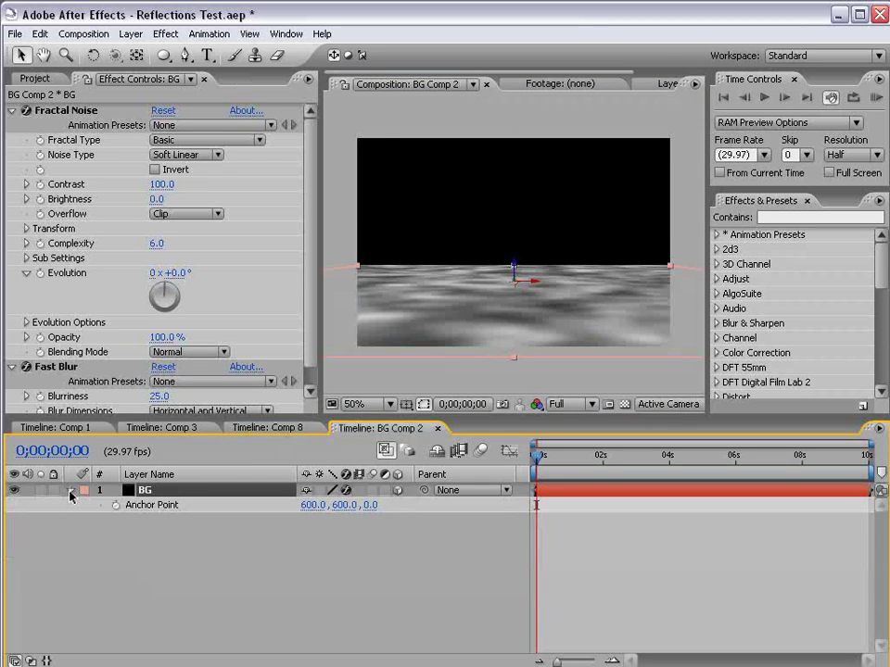
pyautogui.click(68, 494)
pyautogui.click(70, 494)
pyautogui.click(83, 519)
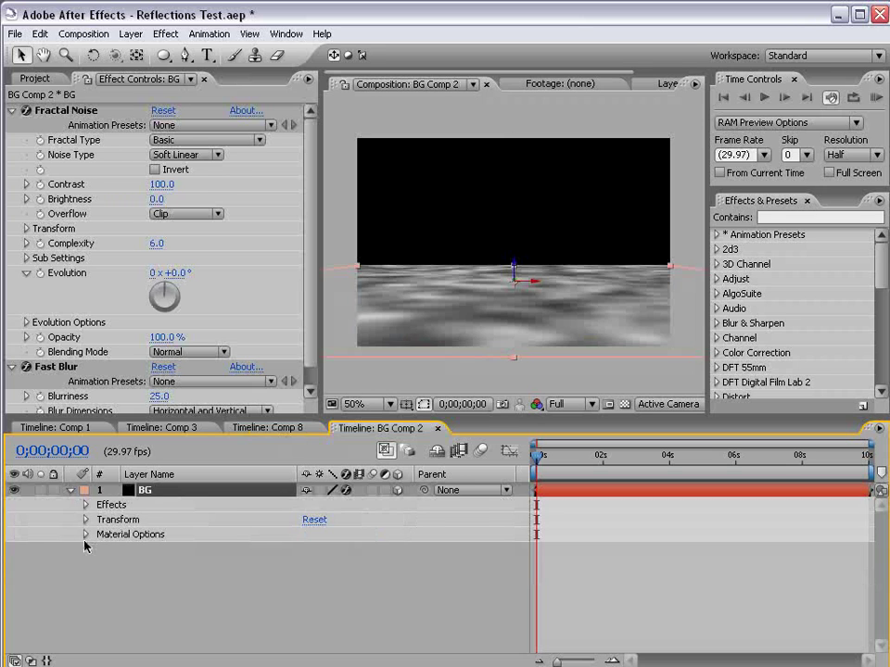
pyautogui.click(85, 533)
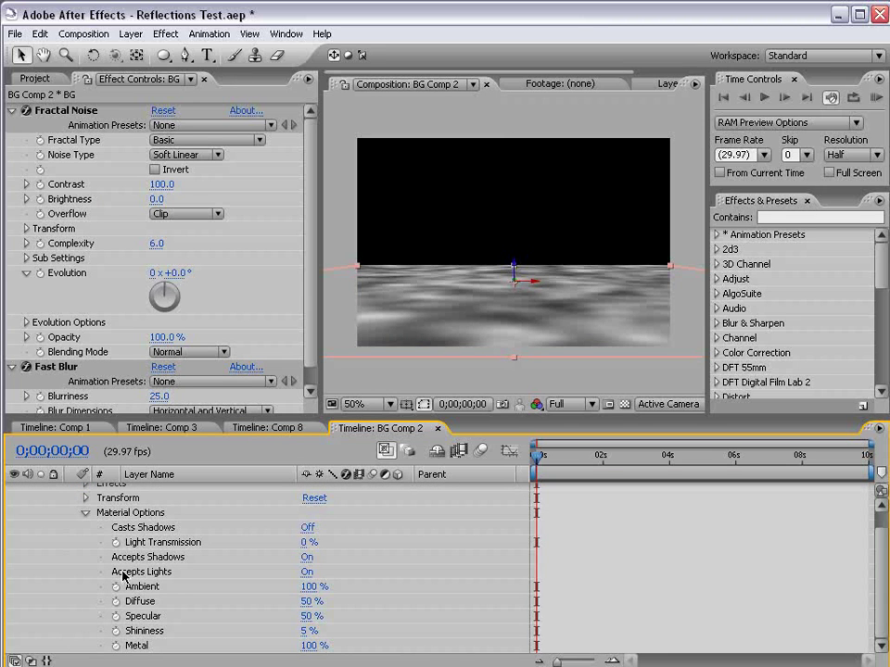
pyautogui.click(307, 572)
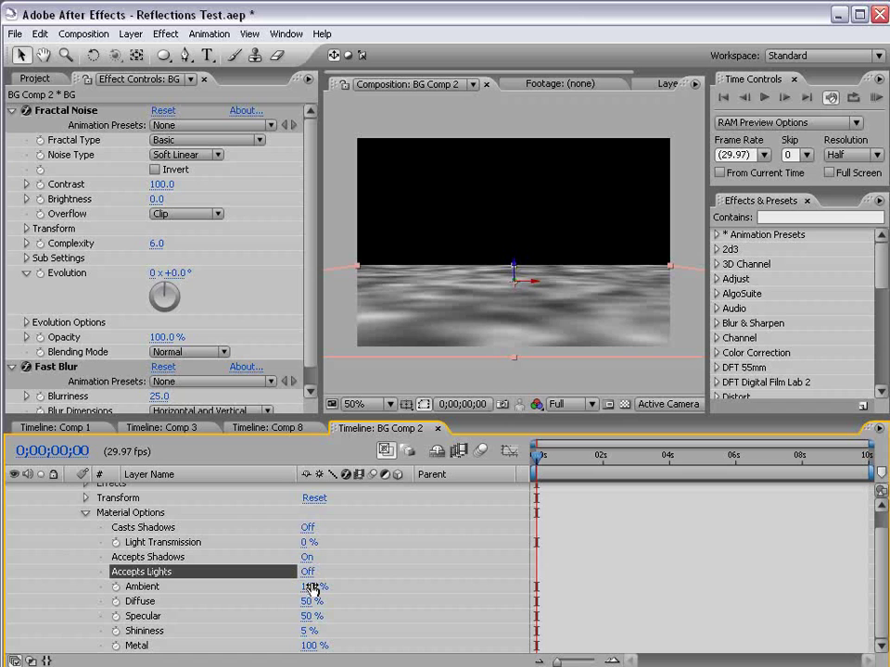
# - Return to Comp 8 and orbit the camera to inspect the grey floor
pyautogui.click(287, 438)
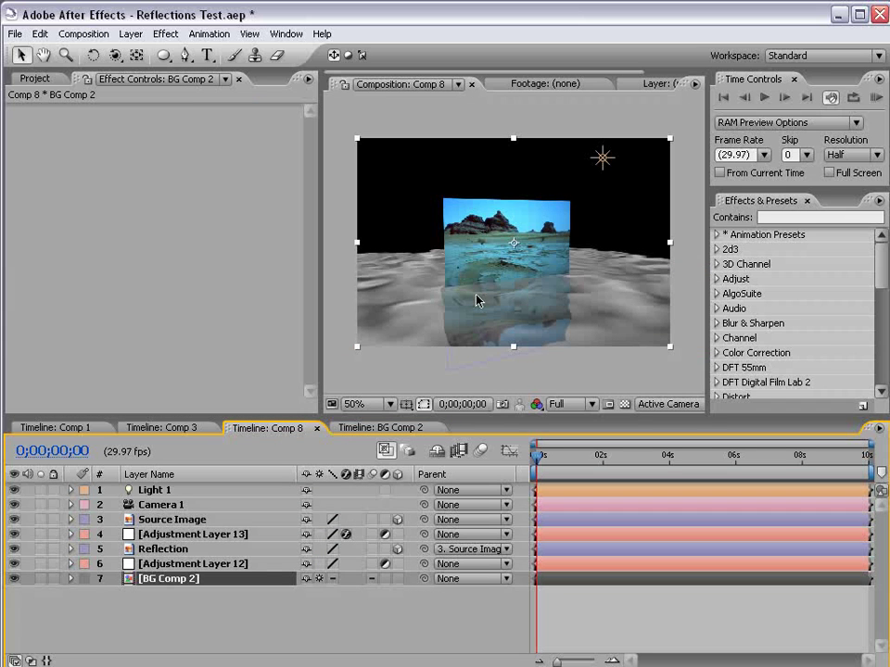
pyautogui.press('c')
pyautogui.moveTo(560, 268); pyautogui.dragTo(553, 189)
pyautogui.press('v')
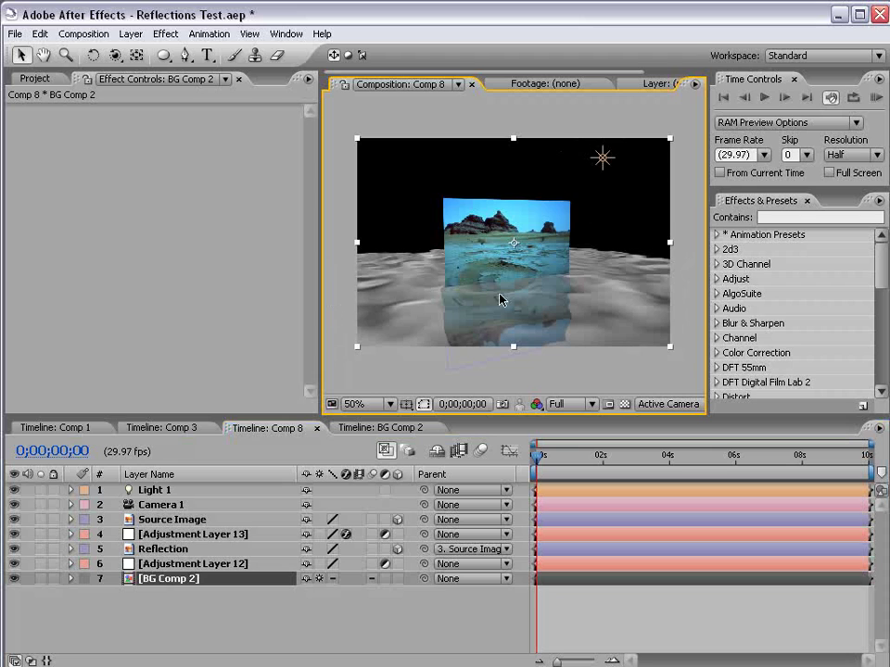
pyautogui.click(171, 584)
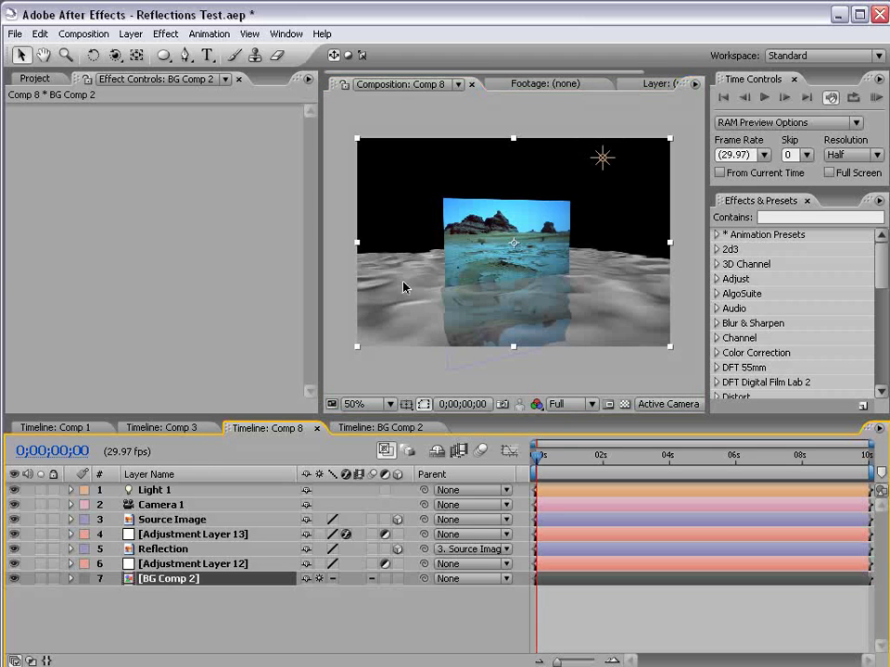
pyautogui.press('c')
pyautogui.moveTo(436, 272); pyautogui.dragTo(419, 318)
# - Hide BG Comp 2 and paste its BG layer into Comp 8 at the bottom of the stack
pyautogui.press('v')
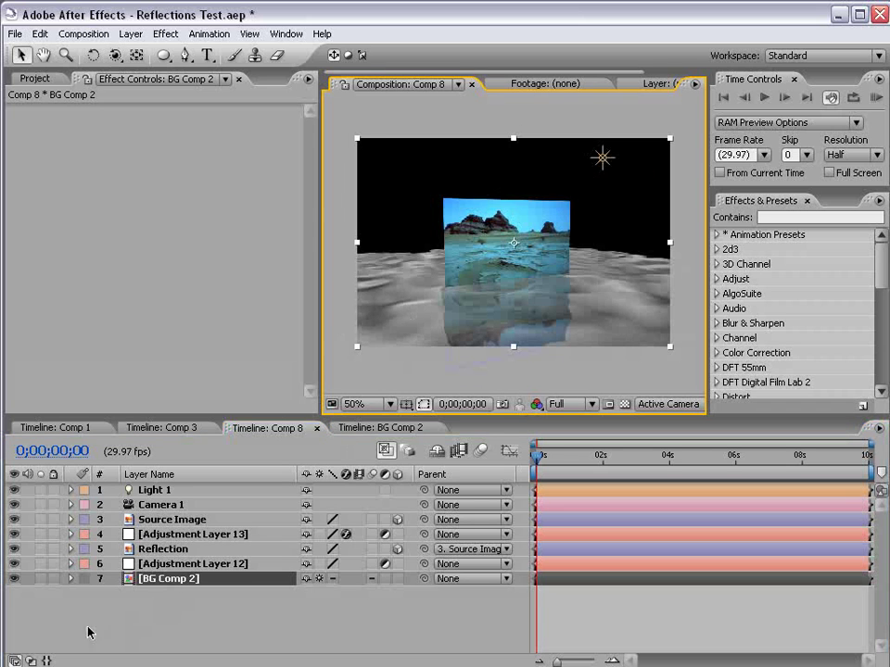
pyautogui.click(15, 580)
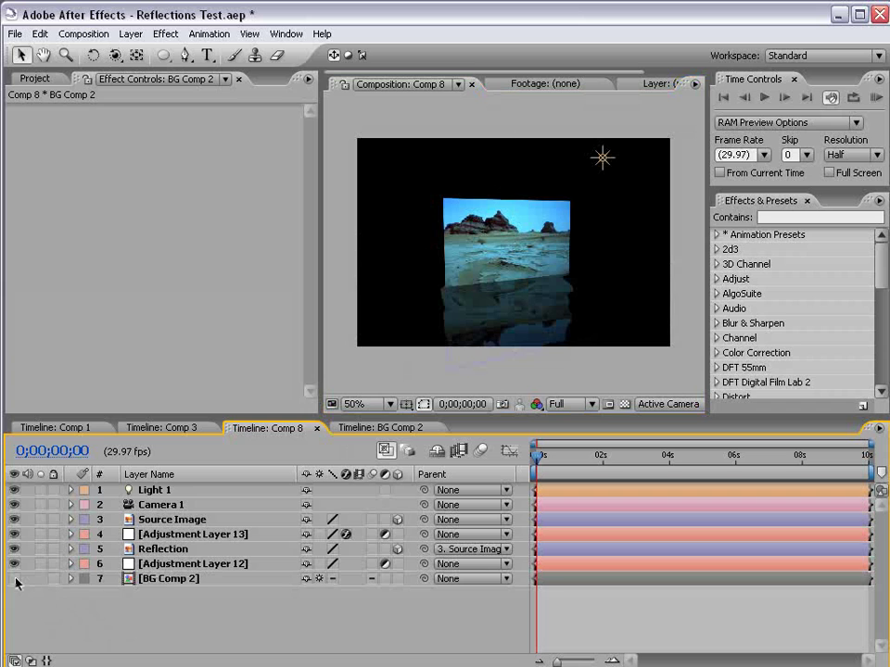
pyautogui.click(380, 427)
pyautogui.scroll(1, 220, 570)
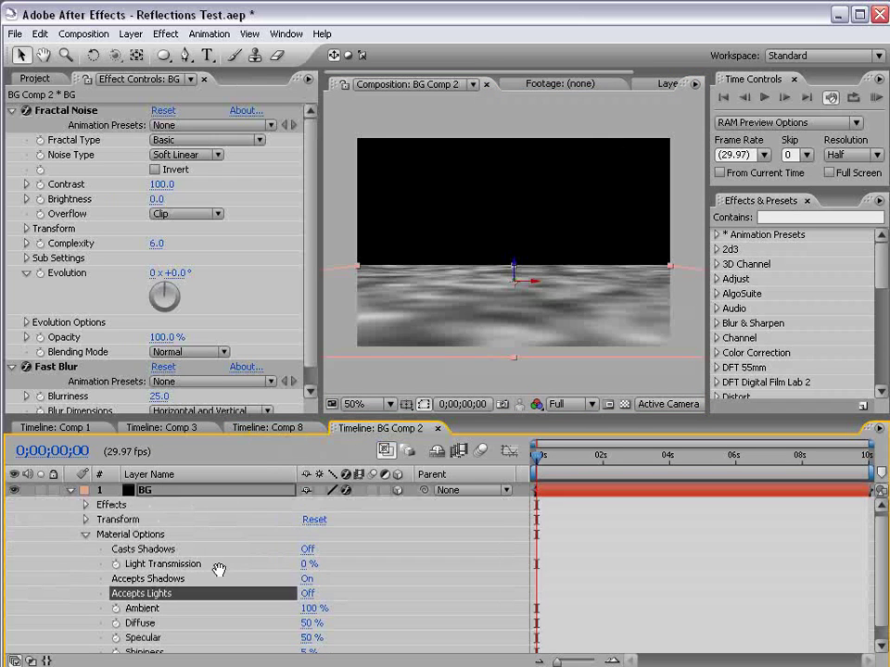
pyautogui.click(69, 491)
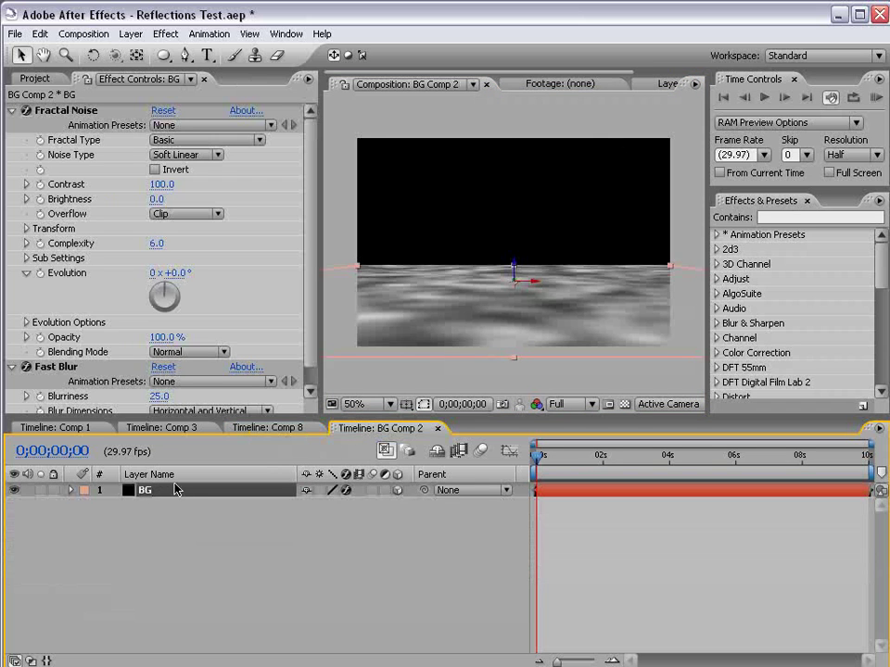
pyautogui.click(268, 428)
pyautogui.hotkey('ctrl', 'v')
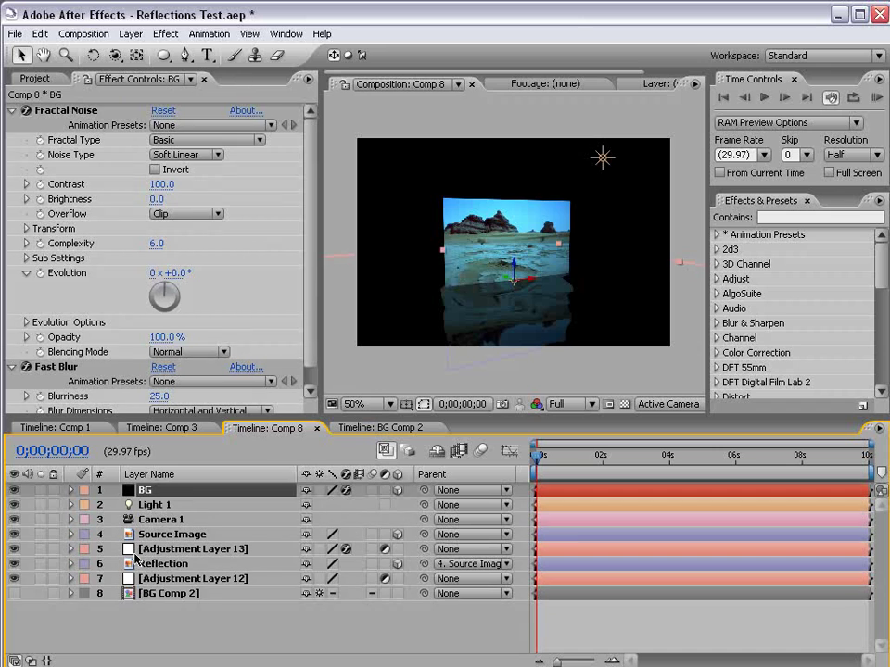
pyautogui.moveTo(151, 496); pyautogui.dragTo(153, 598)
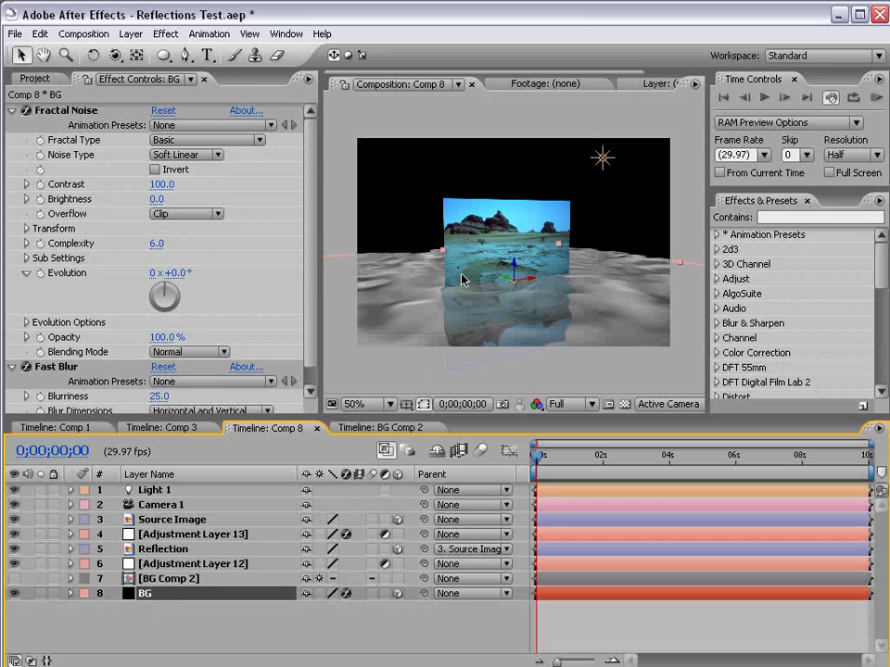
# - Set the pasted BG layer's Accepts Lights to On and review the displacement settings
pyautogui.click(107, 580)
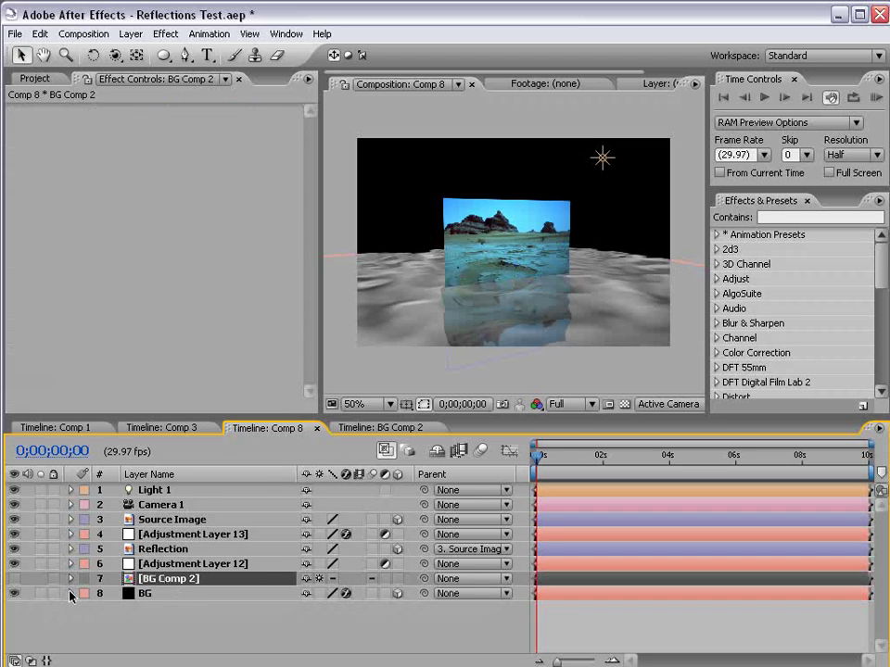
pyautogui.click(70, 593)
pyautogui.click(87, 637)
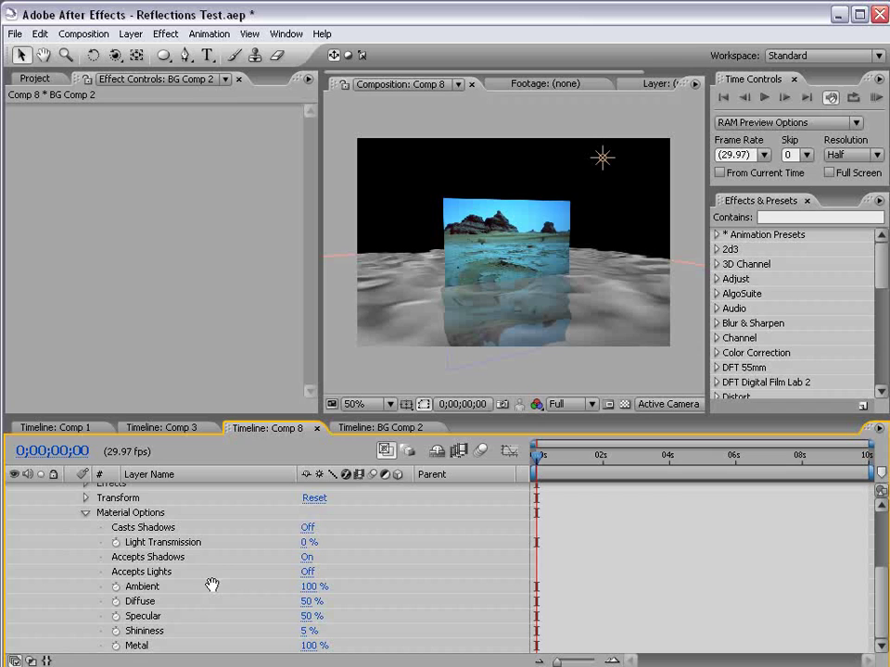
pyautogui.click(307, 572)
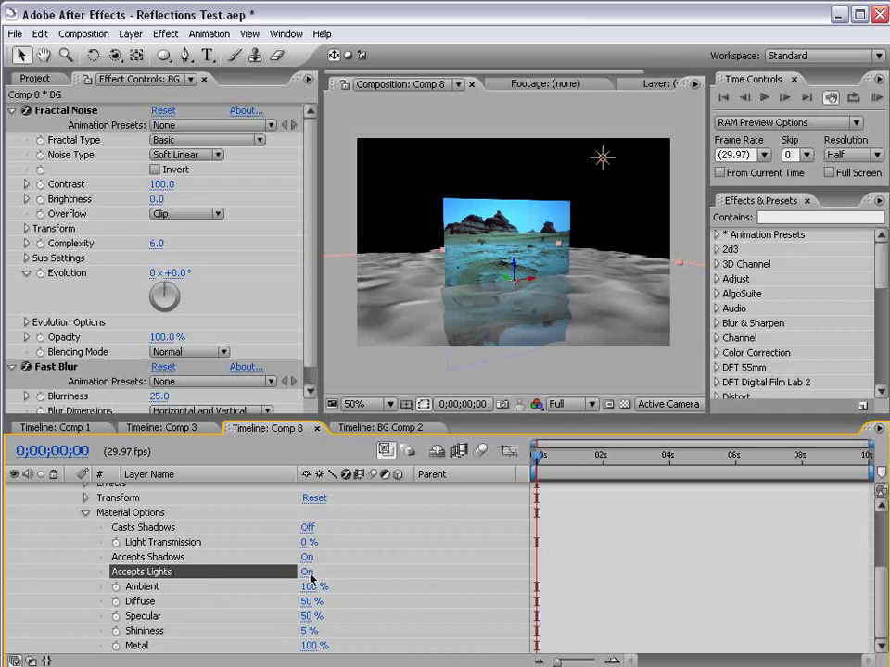
pyautogui.scroll(3, 239, 525)
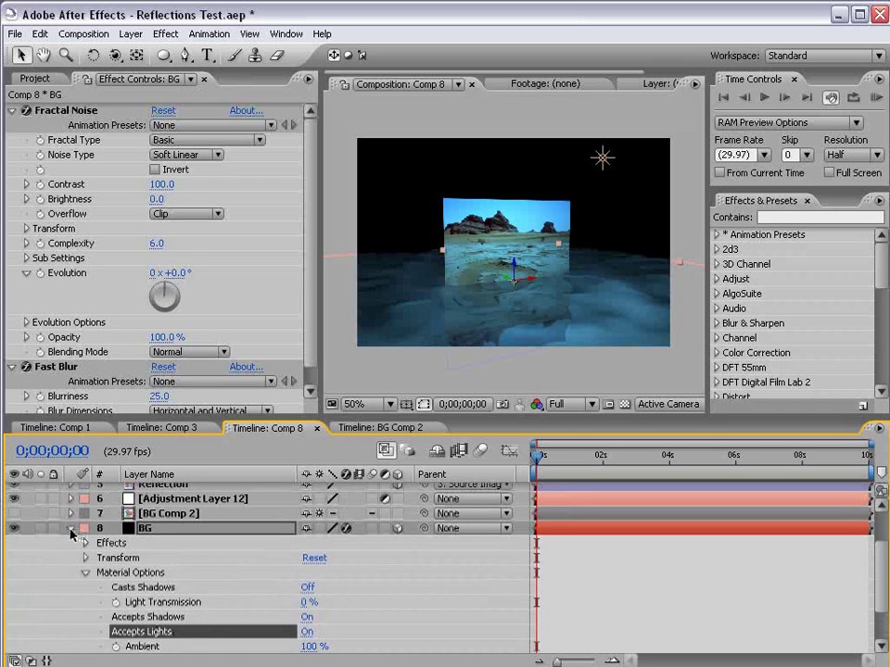
pyautogui.click(70, 529)
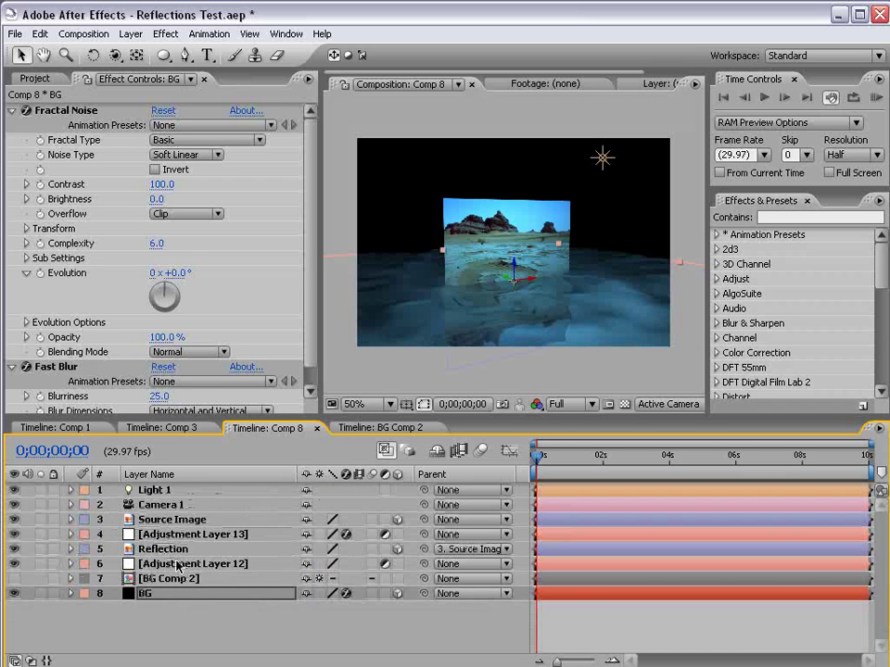
pyautogui.click(153, 520)
pyautogui.click(163, 536)
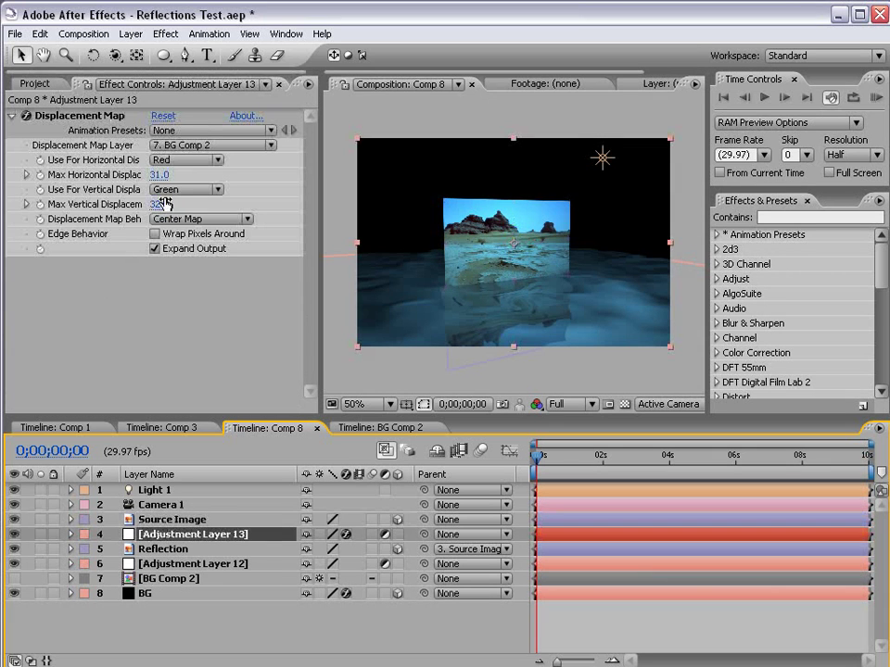
pyautogui.click(151, 585)
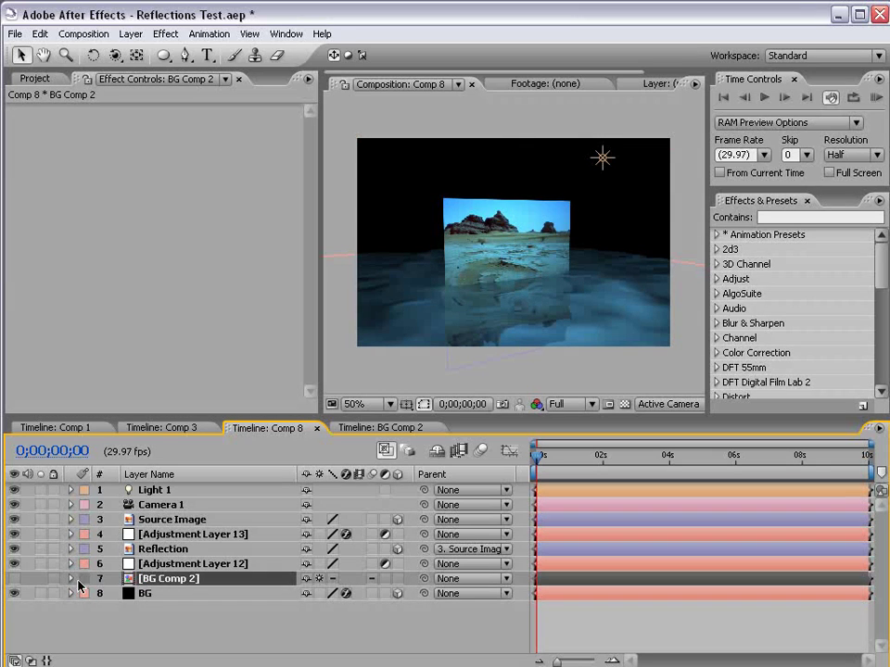
pyautogui.click(138, 534)
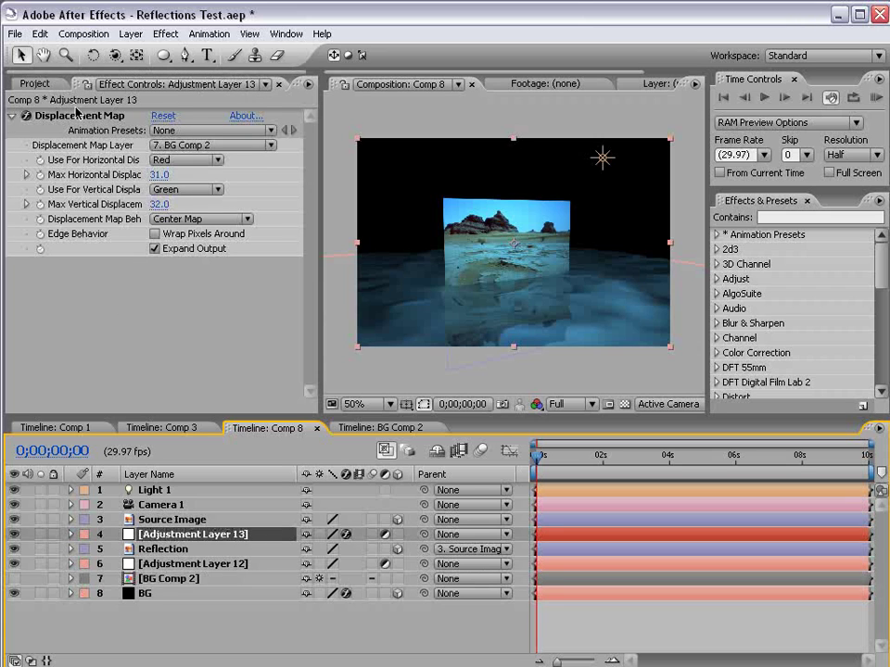
# - Rename Adjustment Layer 13 to 'Displace' and orbit the camera to review the reflection
pyautogui.press('Return')
pyautogui.write('Displace')
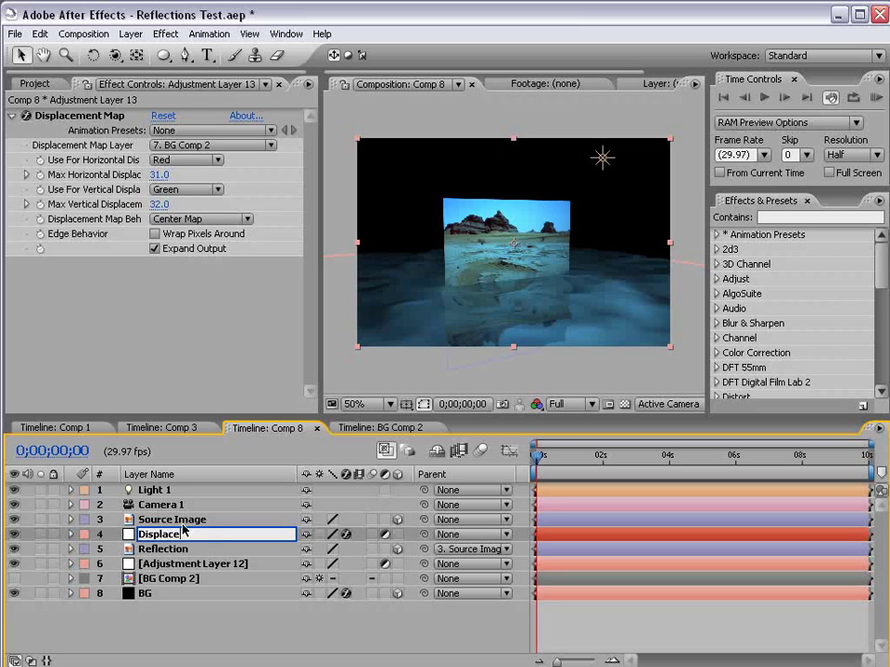
pyautogui.press('Return')
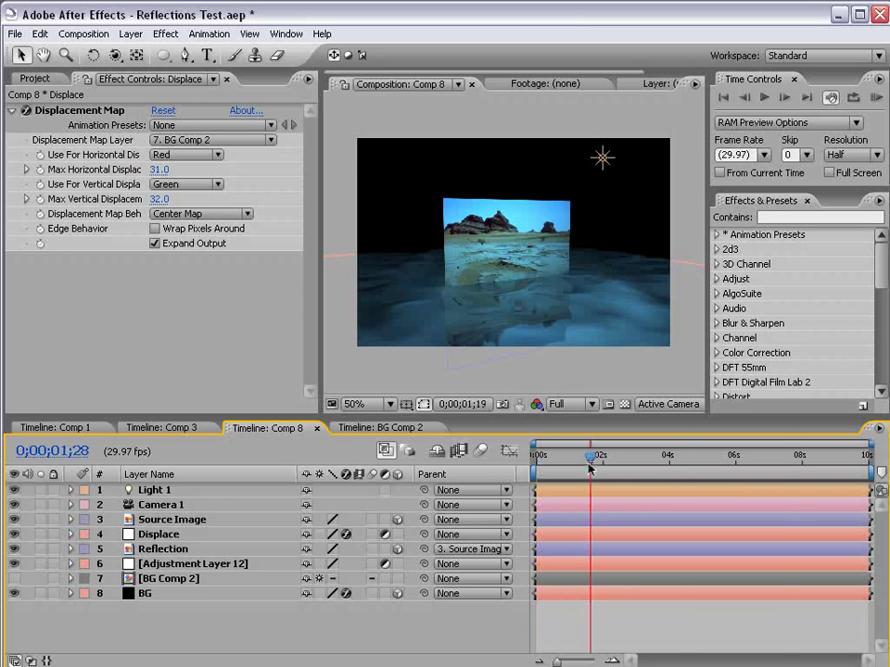
pyautogui.click(176, 580)
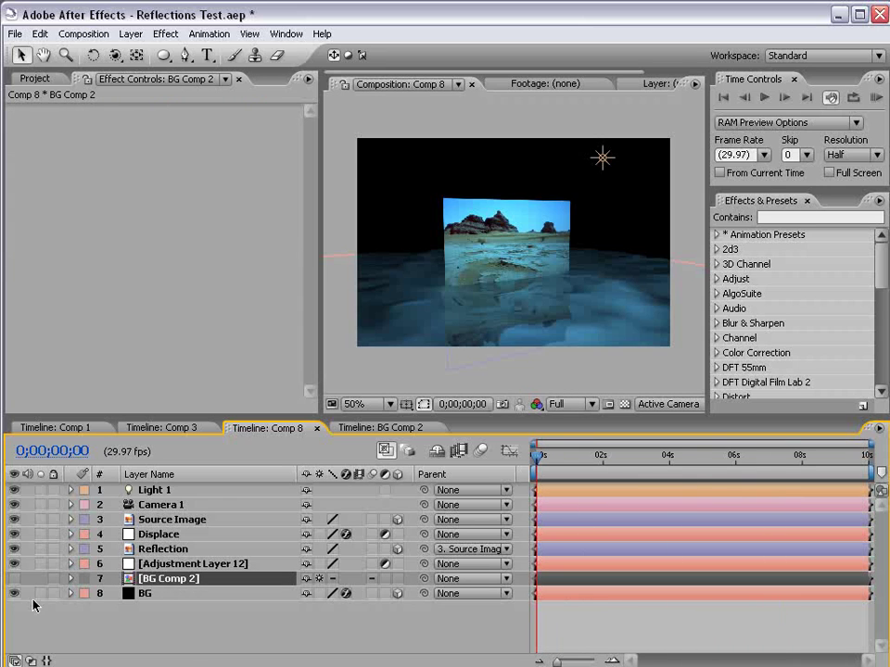
pyautogui.press('c')
pyautogui.moveTo(569, 260); pyautogui.dragTo(468, 264)
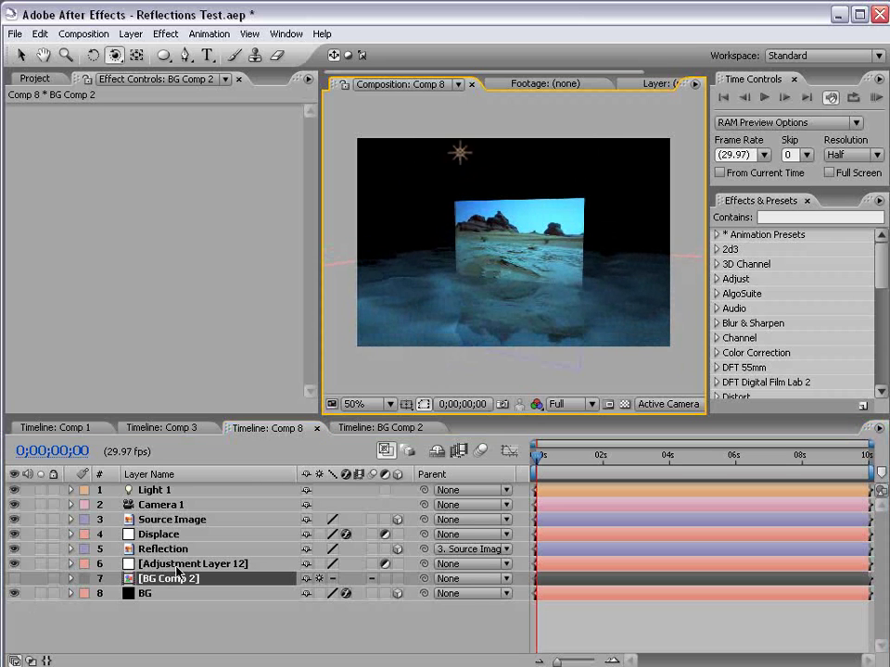
# - Set the BG floor layer's opacity to 67%
pyautogui.click(139, 594)
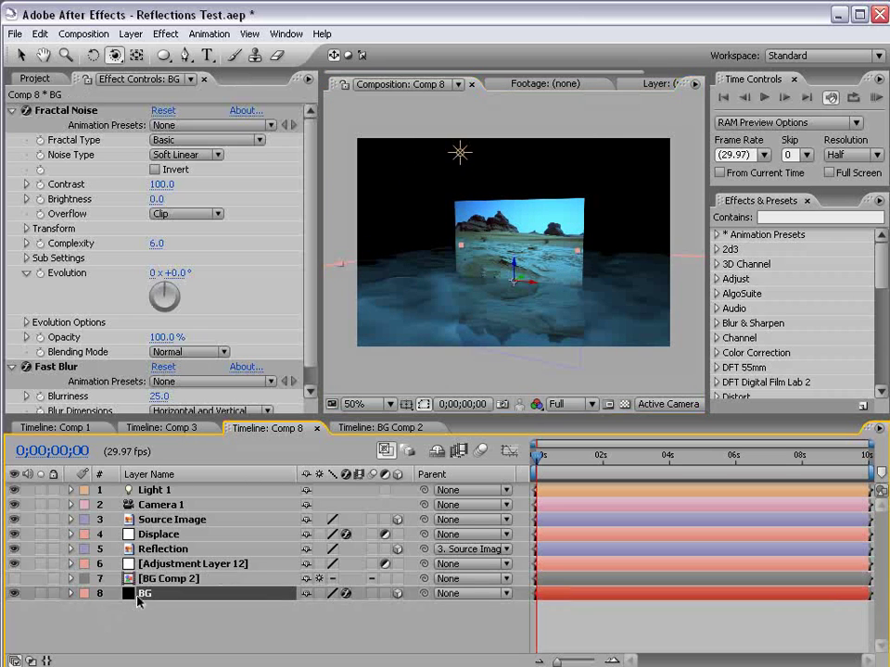
pyautogui.press('t')
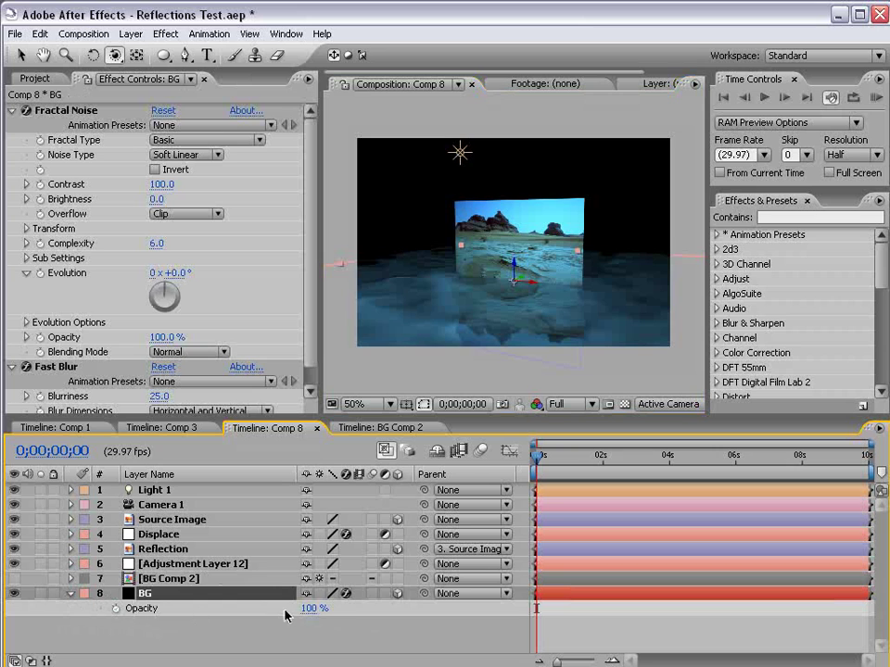
pyautogui.moveTo(311, 608); pyautogui.dragTo(280, 612)
pyautogui.moveTo(415, 278); pyautogui.dragTo(648, 278)
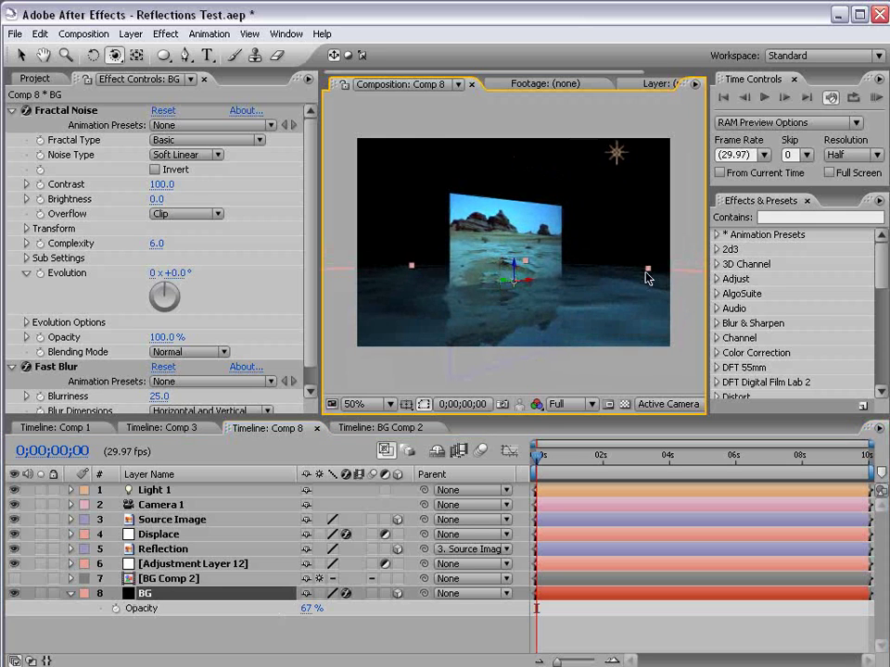
# - Move Light 1 lower beside the desert card and orbit the view to check
pyautogui.press('v')
pyautogui.click(615, 148)
pyautogui.moveTo(617, 134); pyautogui.dragTo(621, 220)
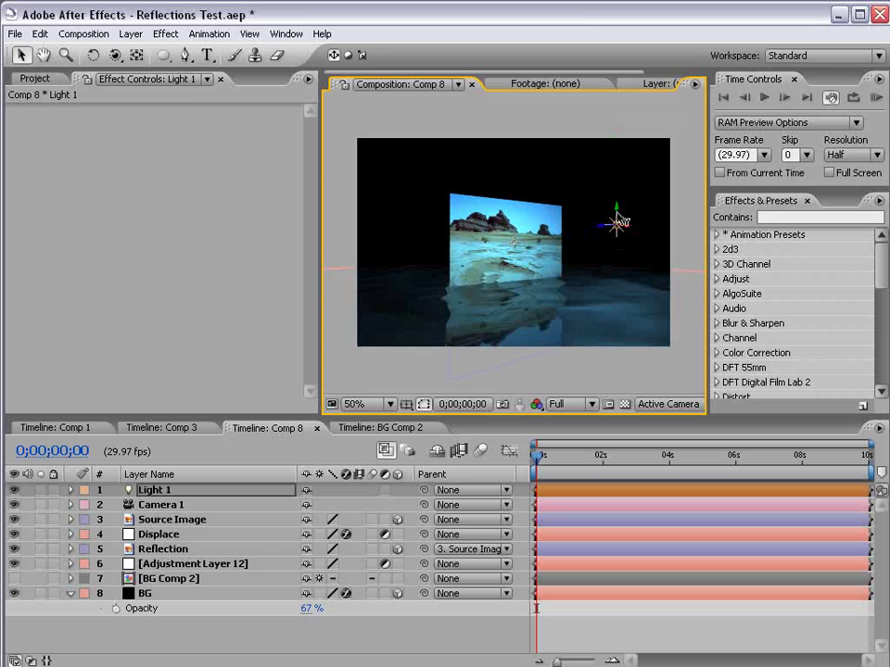
pyautogui.moveTo(536, 454)
pyautogui.mouseDown()
pyautogui.moveTo(634, 461)
pyautogui.moveTo(635, 434)
pyautogui.moveTo(587, 459)
pyautogui.moveTo(536, 459)
pyautogui.mouseUp()
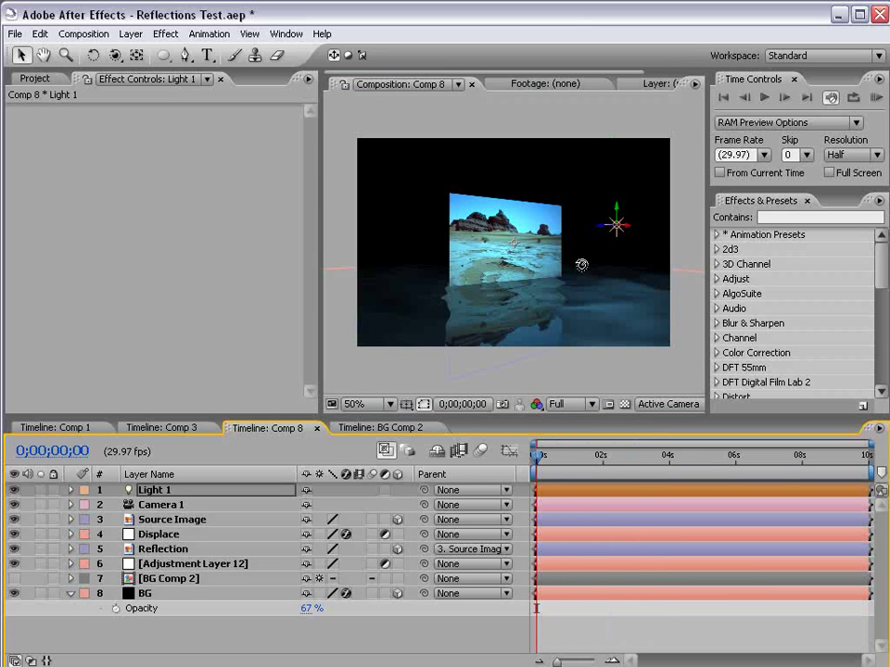
pyautogui.press('c')
pyautogui.moveTo(587, 283); pyautogui.dragTo(461, 283)
# - Undo the opacity and light changes, then apply Linear Wipe to the Reflection layer
pyautogui.hotkey('ctrl', 'z')
pyautogui.press('v')
pyautogui.click(163, 553)
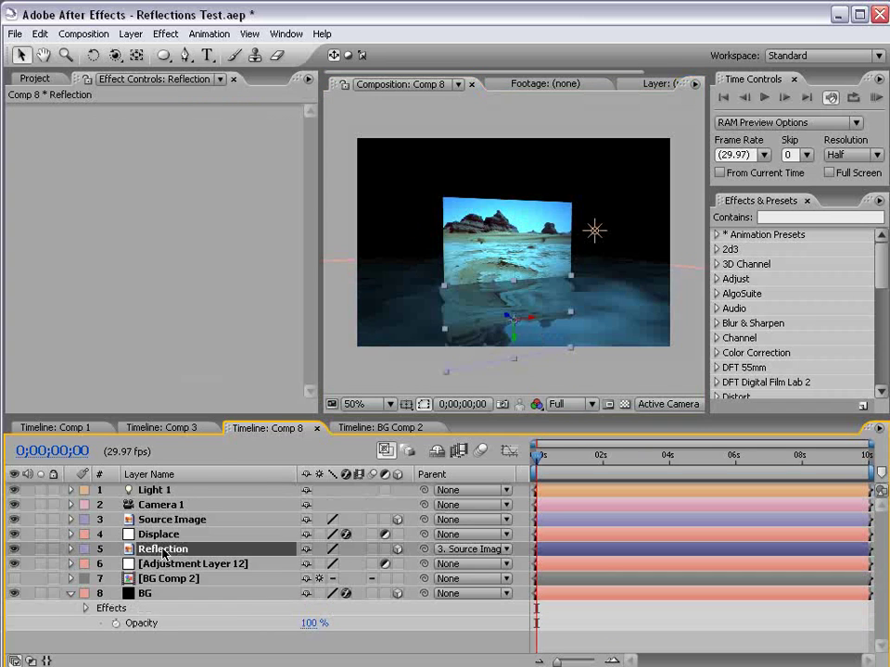
pyautogui.click(166, 34)
pyautogui.moveTo(213, 548)
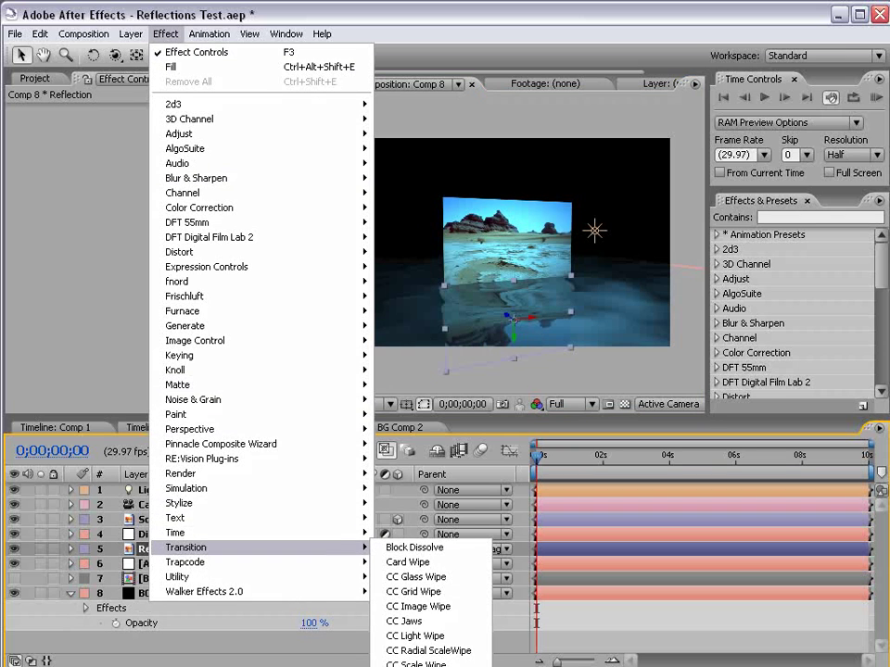
pyautogui.click(416, 666)
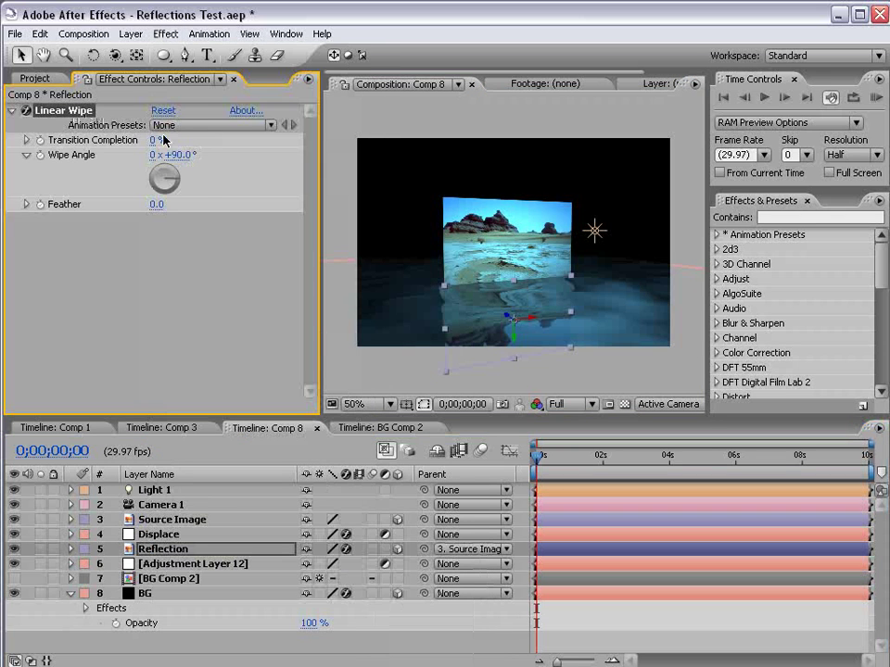
# - Set the Linear Wipe to 50% completion, 180° angle and 165 feather
pyautogui.click(156, 139)
pyautogui.write('50')
pyautogui.press('Return')
pyautogui.click(179, 155)
pyautogui.write('1')
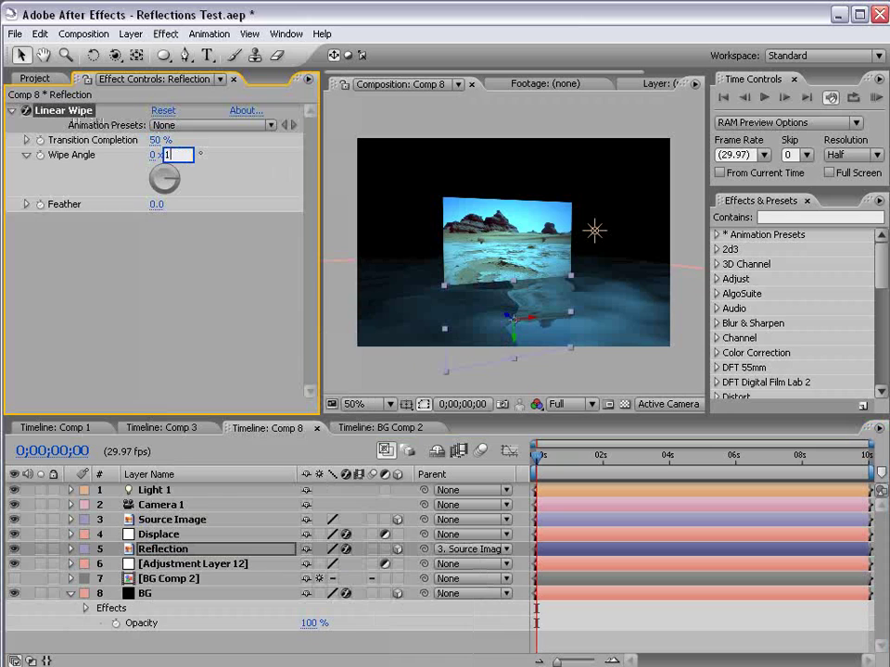
pyautogui.write('80')
pyautogui.press('Return')
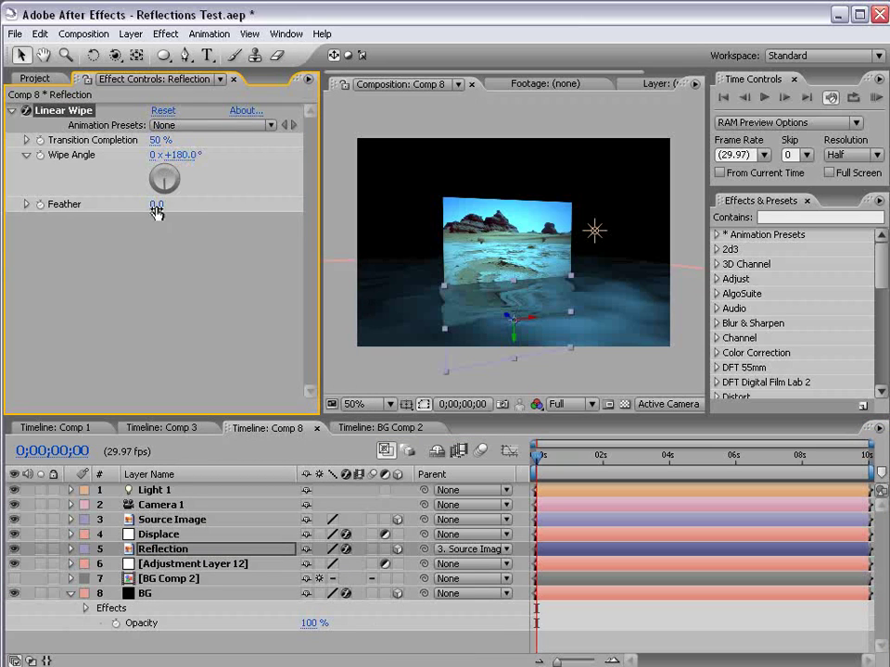
pyautogui.moveTo(156, 204); pyautogui.dragTo(239, 196)
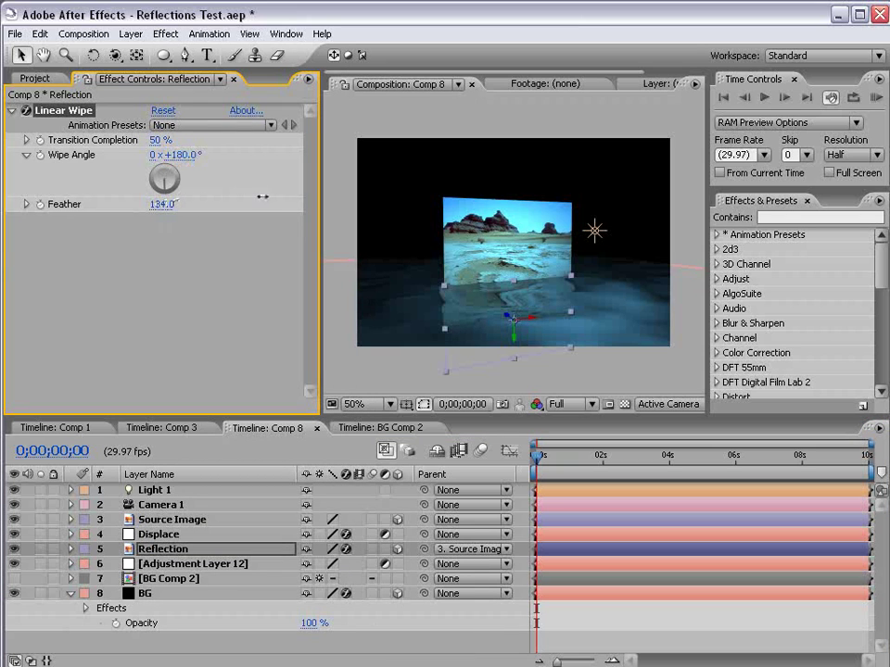
pyautogui.moveTo(535, 455); pyautogui.dragTo(673, 456)
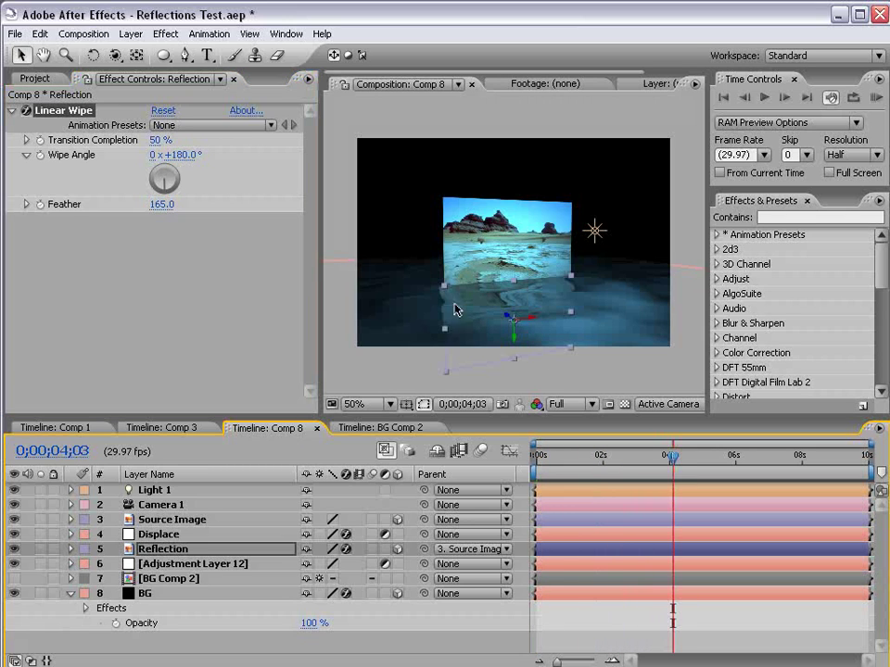
# - Add Position and Point of Interest keyframes to Camera 1 at 4 seconds
pyautogui.click(70, 504)
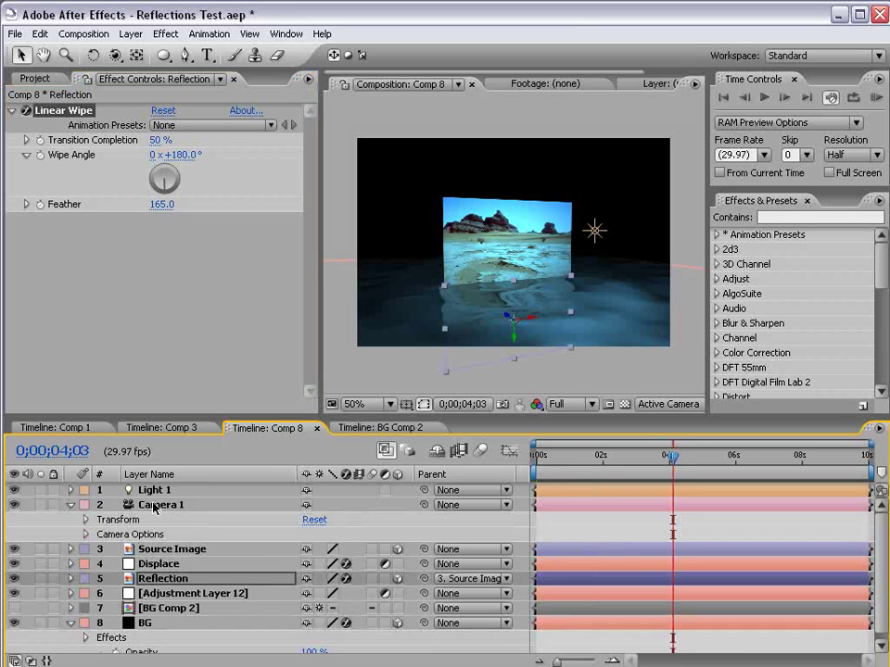
pyautogui.press('p')
pyautogui.hotkey('shift', 'a')
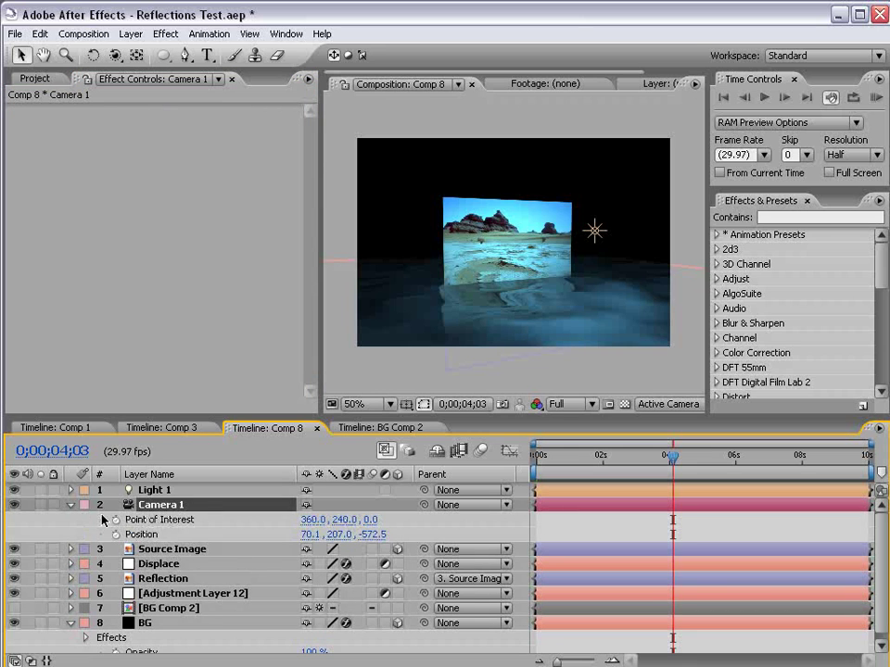
pyautogui.click(115, 519)
pyautogui.click(115, 534)
# - At 0s, orbit Camera 1 to a new opening angle (position 511.3, 207.0, -614.2) and preview the move
pyautogui.moveTo(608, 455); pyautogui.dragTo(536, 455)
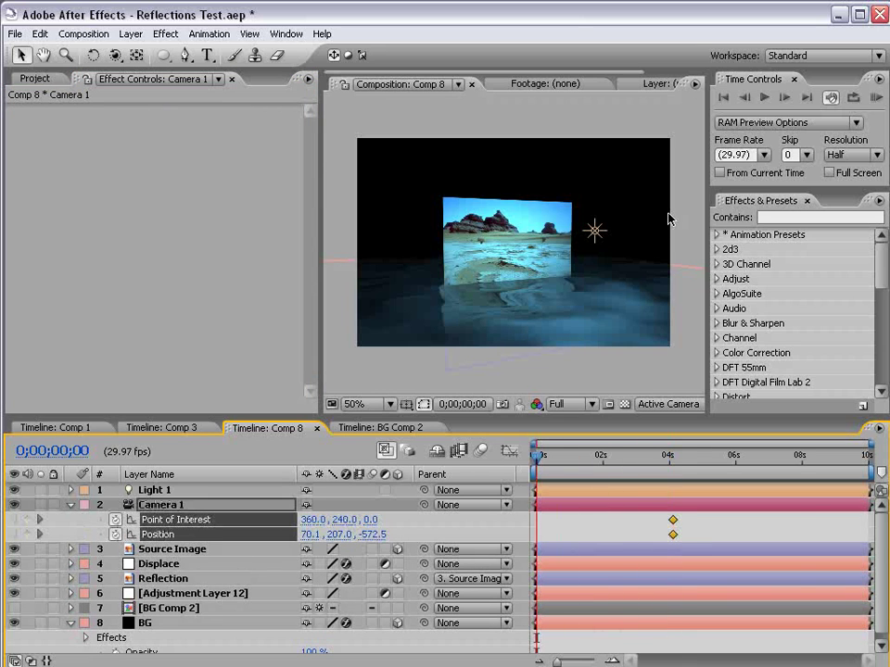
pyautogui.press('c')
pyautogui.moveTo(582, 270); pyautogui.dragTo(516, 278)
pyautogui.press('KP_0')
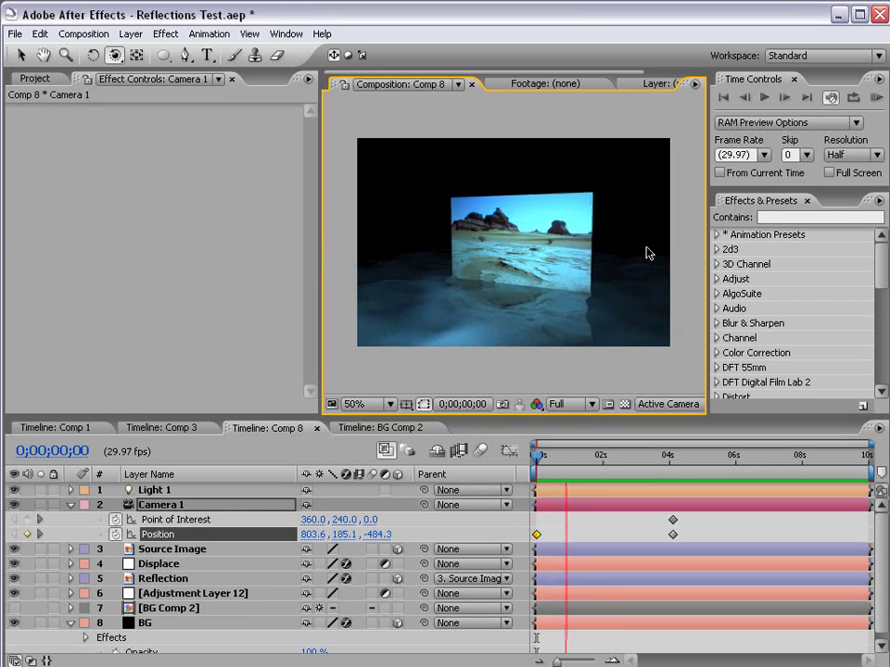
pyautogui.click(649, 253)
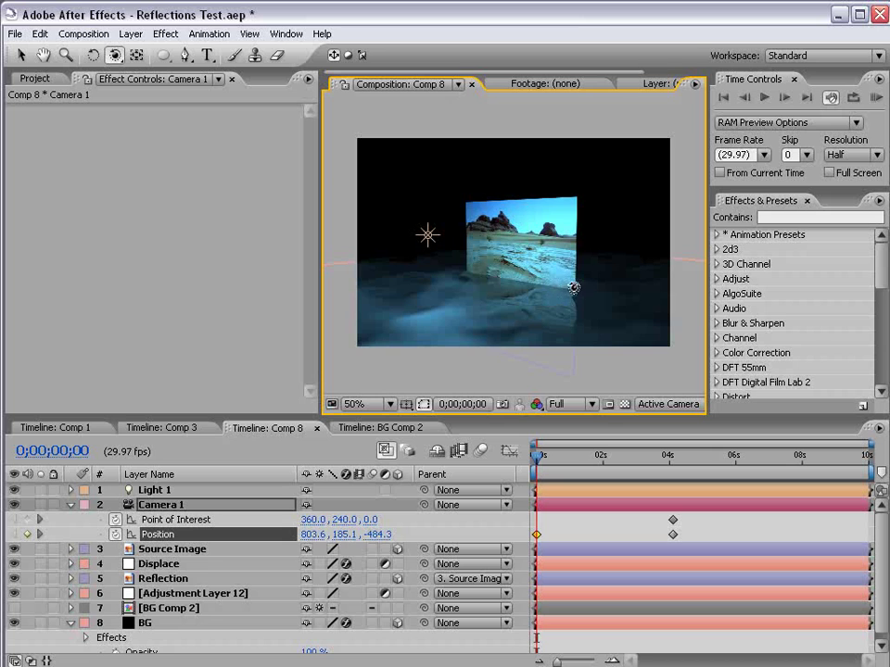
pyautogui.moveTo(572, 286); pyautogui.dragTo(629, 282)
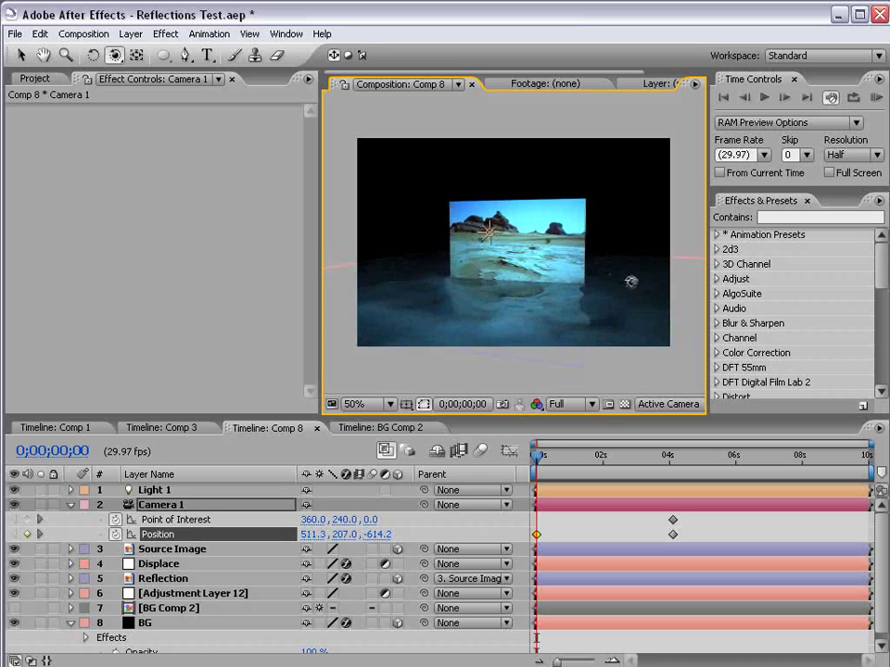
# - Review the Displace and floor layer effects, then collapse Camera 1, BG Comp 2 and BG properties
pyautogui.press('v')
pyautogui.click(73, 505)
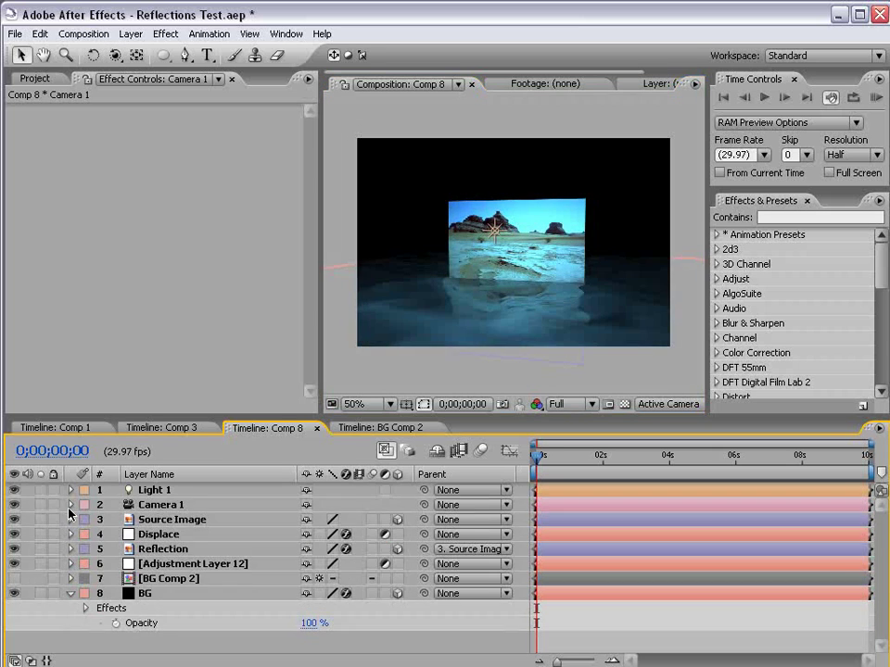
pyautogui.click(159, 534)
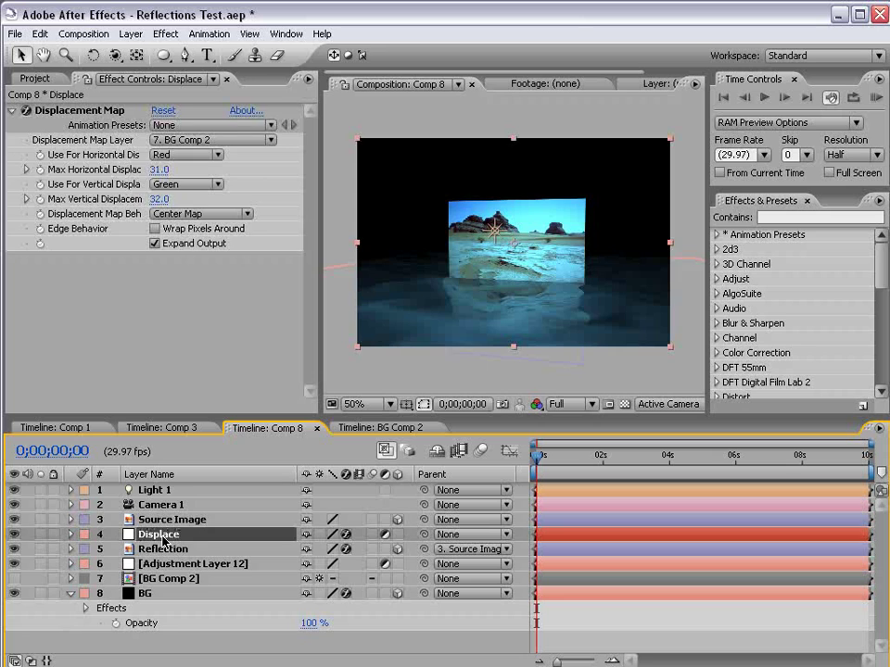
pyautogui.click(144, 594)
pyautogui.click(158, 579)
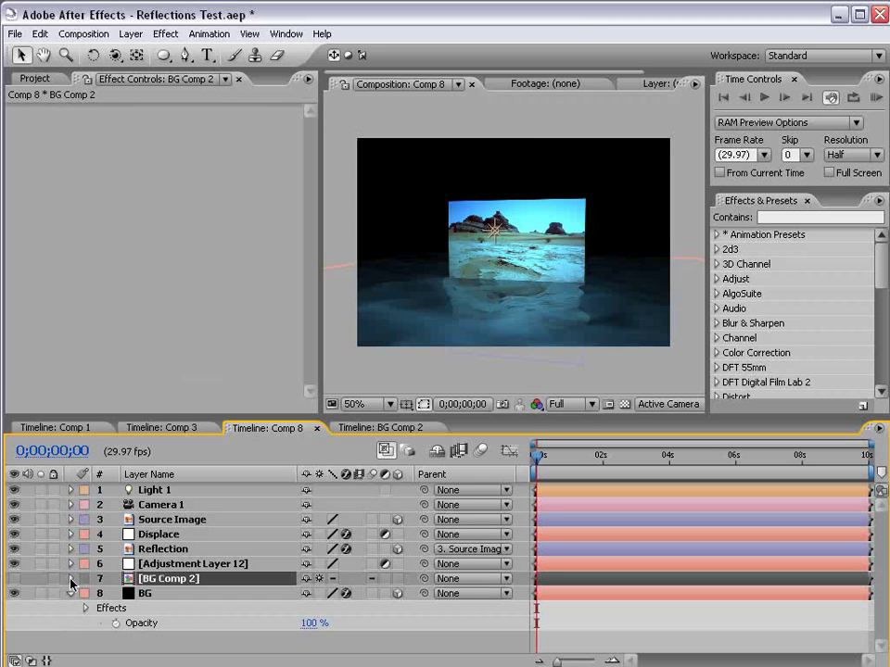
pyautogui.click(72, 578)
pyautogui.click(71, 578)
pyautogui.click(71, 594)
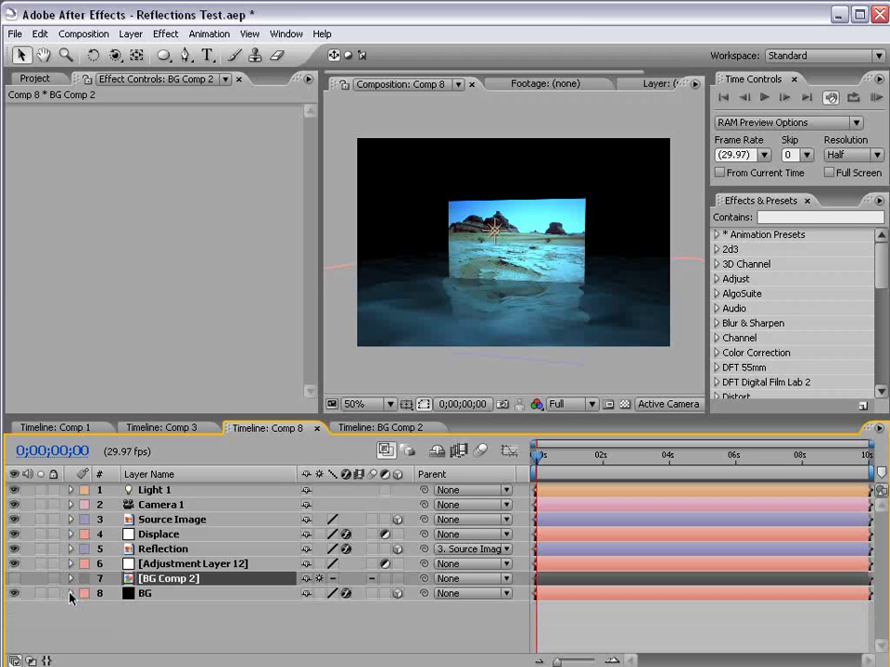
# - Dolly, orbit and slightly pan the camera so the desert card swings left above the floor
pyautogui.press('c')
pyautogui.press('c')
pyautogui.press('c')
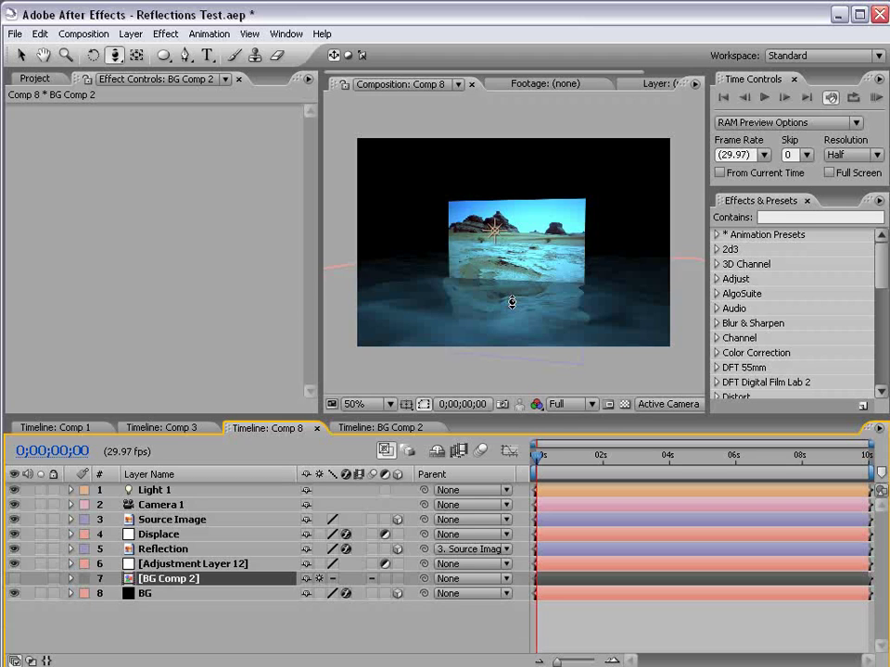
pyautogui.moveTo(515, 307); pyautogui.dragTo(495, 348)
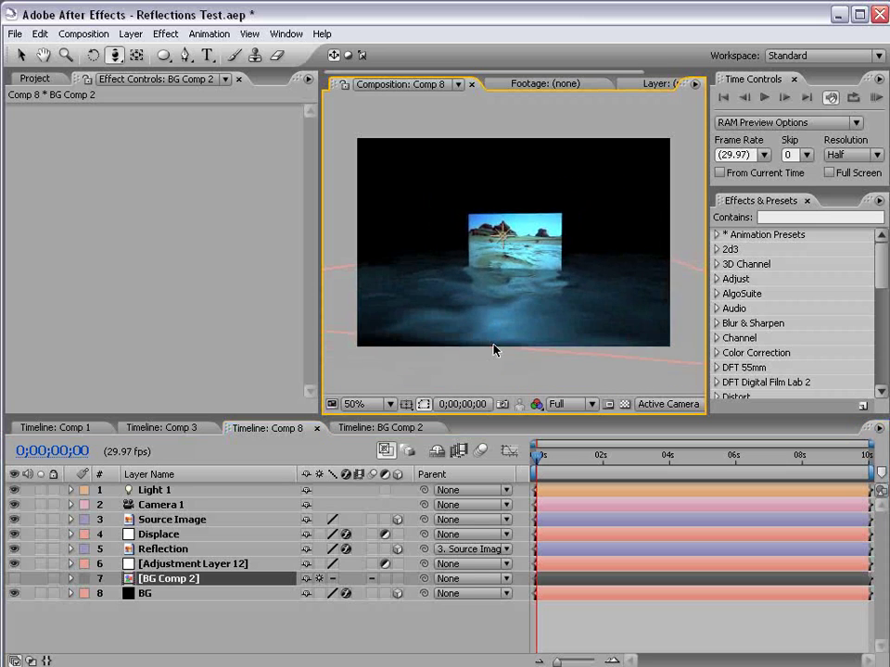
pyautogui.press('c')
pyautogui.moveTo(491, 294); pyautogui.dragTo(547, 312)
pyautogui.press('c')
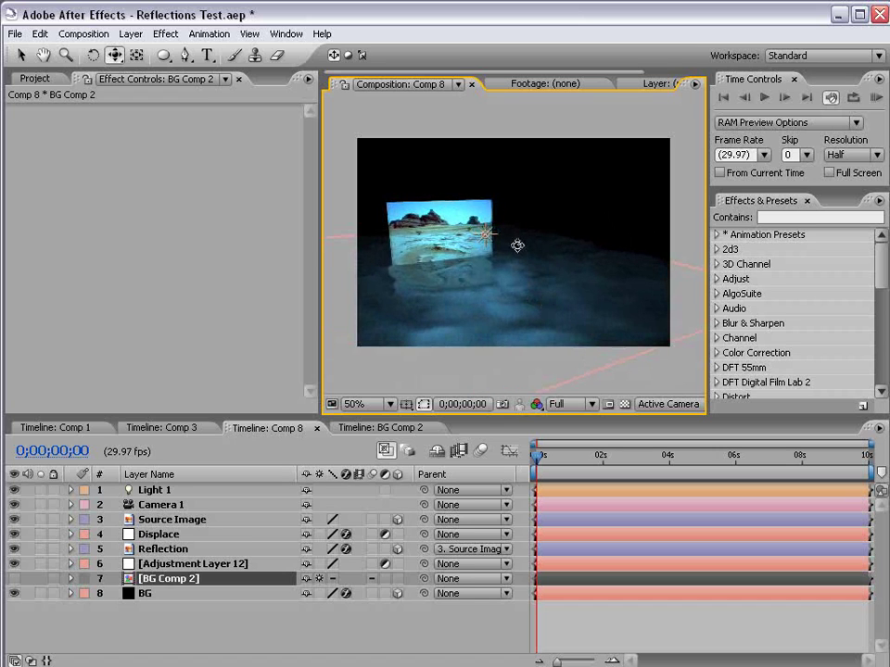
pyautogui.moveTo(517, 245); pyautogui.dragTo(523, 242)
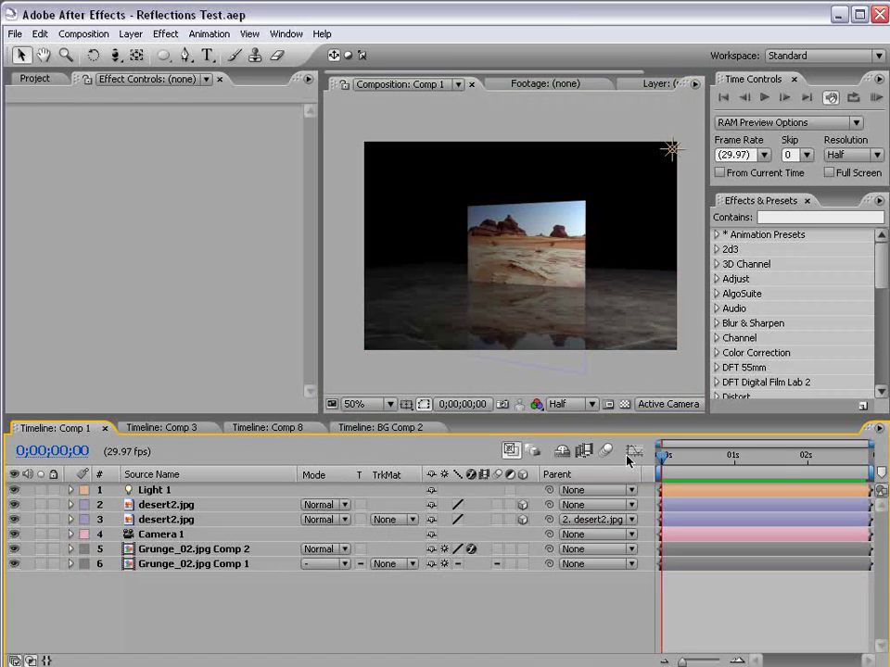